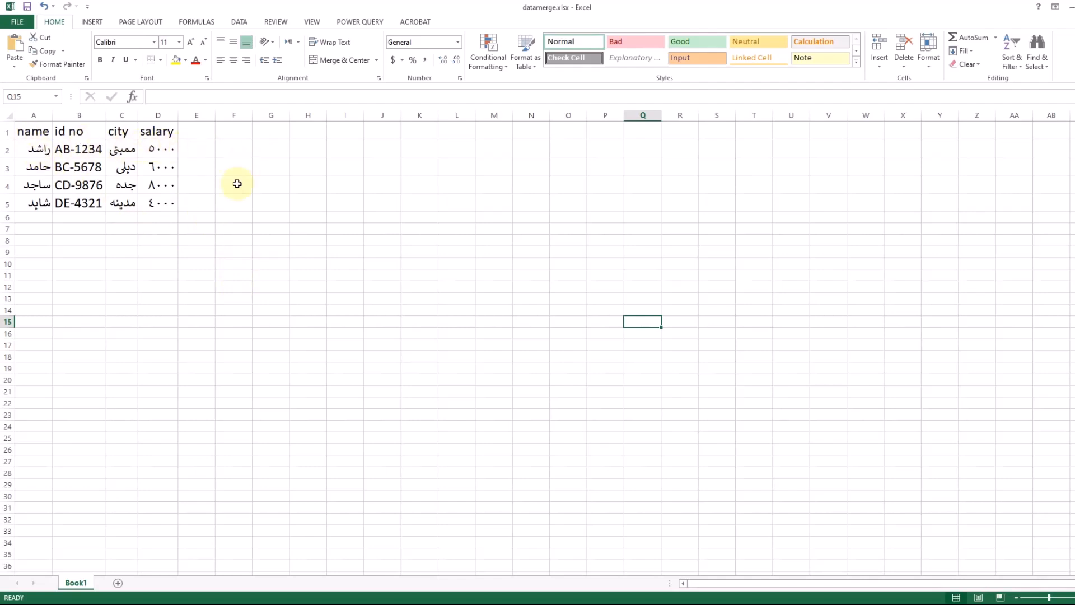
# Examine the name, id no, city and salary records in rows 2 to 5 of the datamerge workbook.
pyautogui.click(19, 149)
pyautogui.click(33, 167)
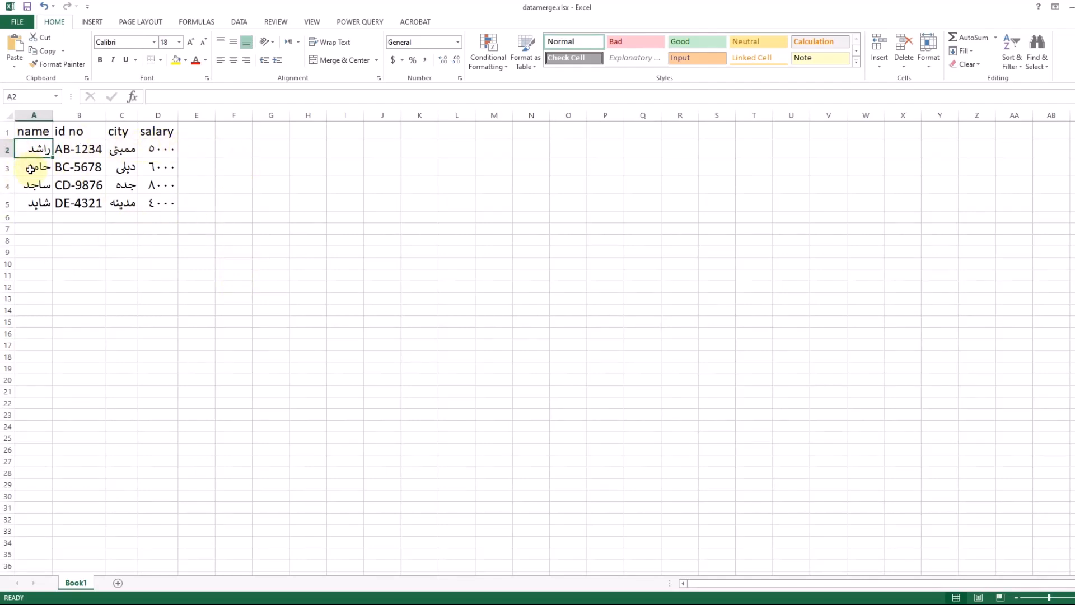
pyautogui.moveTo(7, 150); pyautogui.dragTo(8, 204)
pyautogui.click(279, 245)
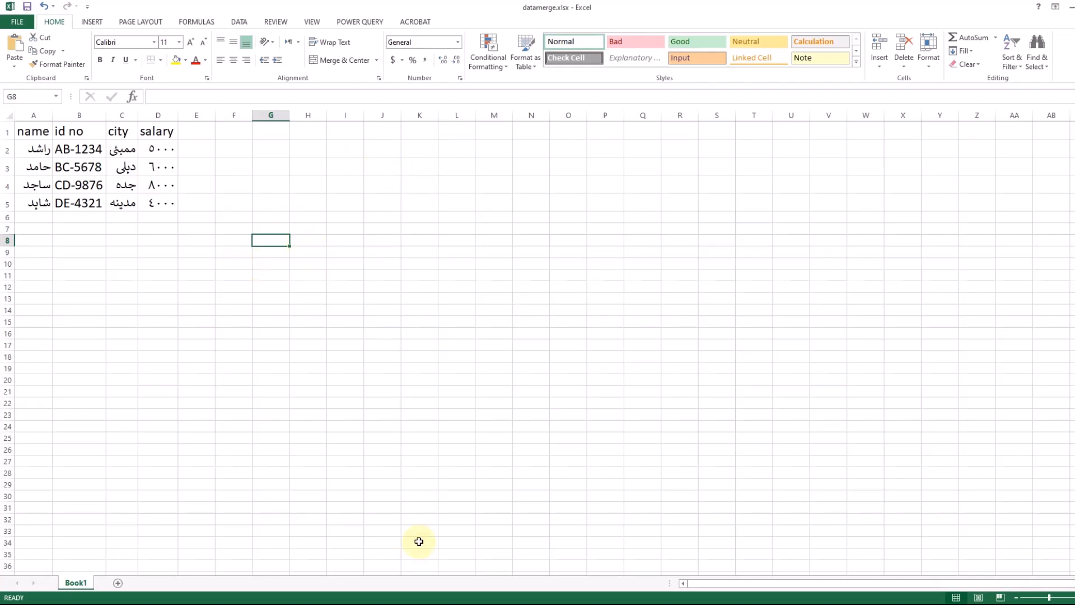
# Switch to the data_merge.indd form in InDesign and move the four empty text frames off the lines and back.
pyautogui.click(333, 604)
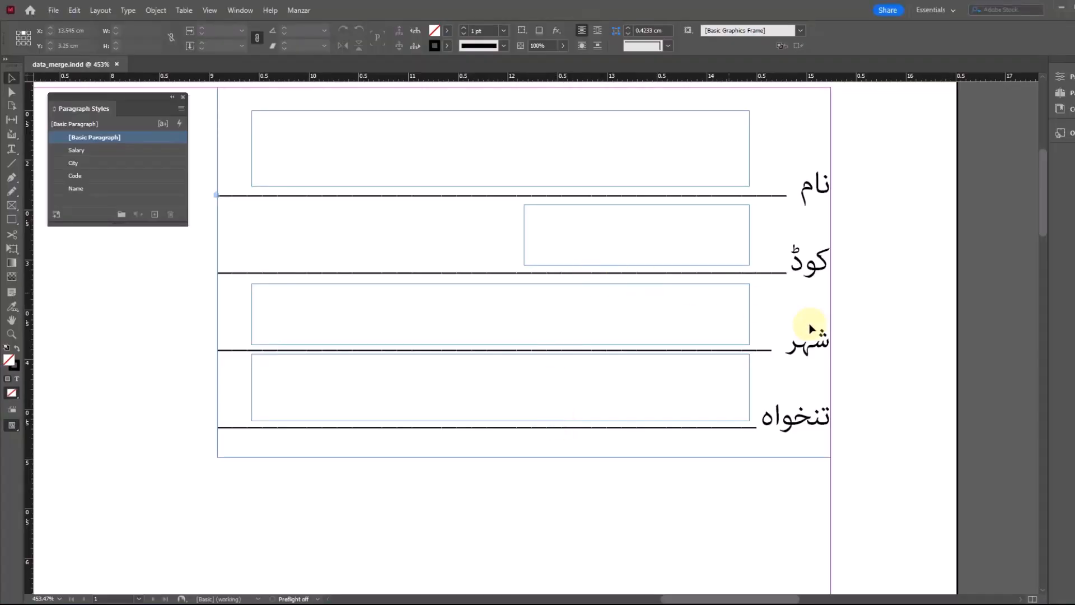
pyautogui.scroll(-3, 588, 311)
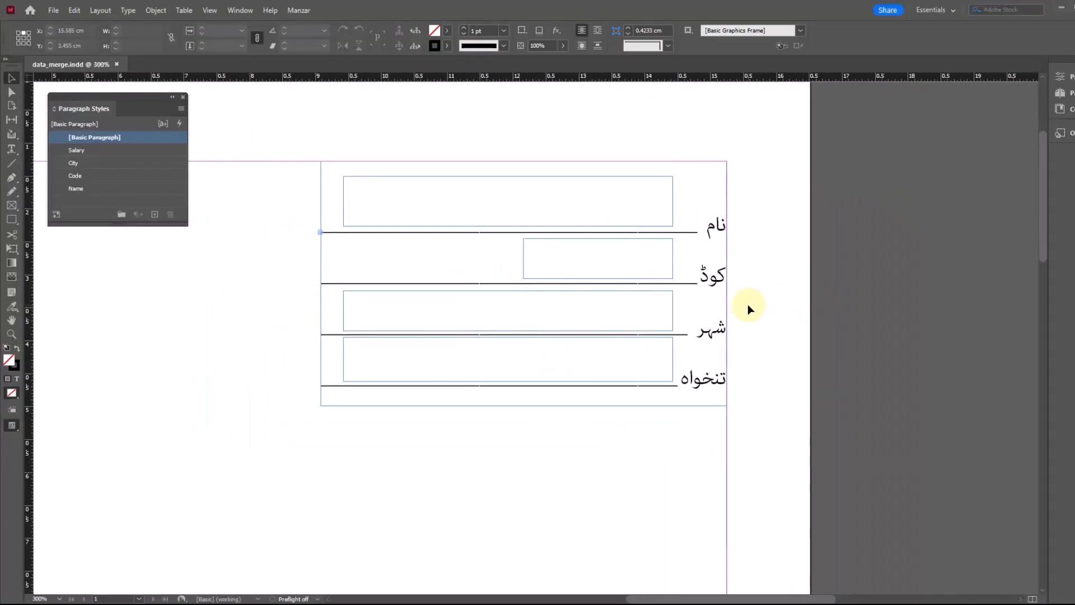
pyautogui.click(652, 200)
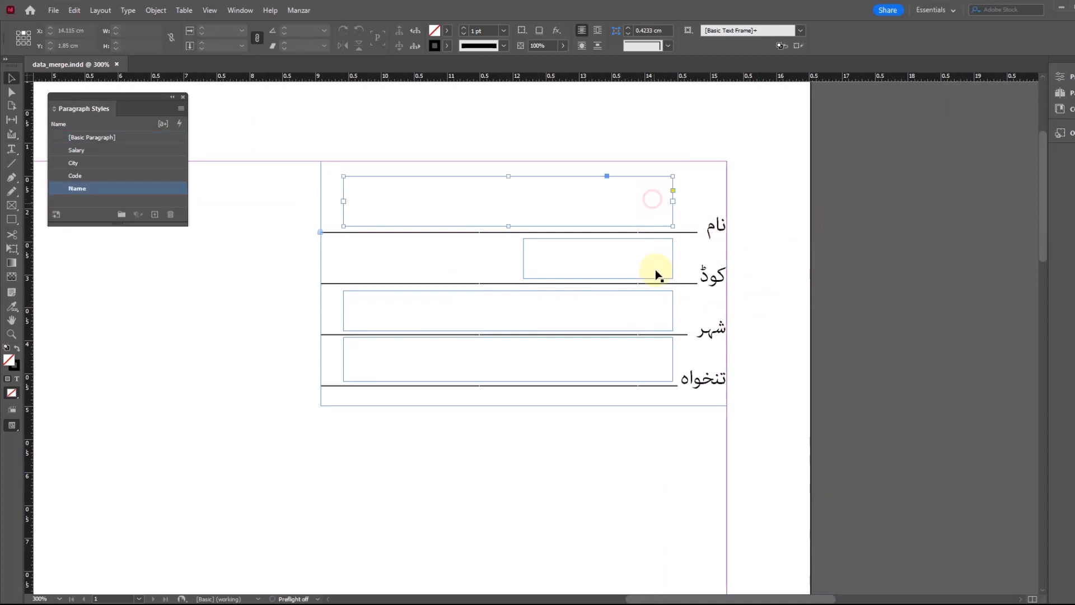
pyautogui.moveTo(654, 202); pyautogui.dragTo(360, 473)
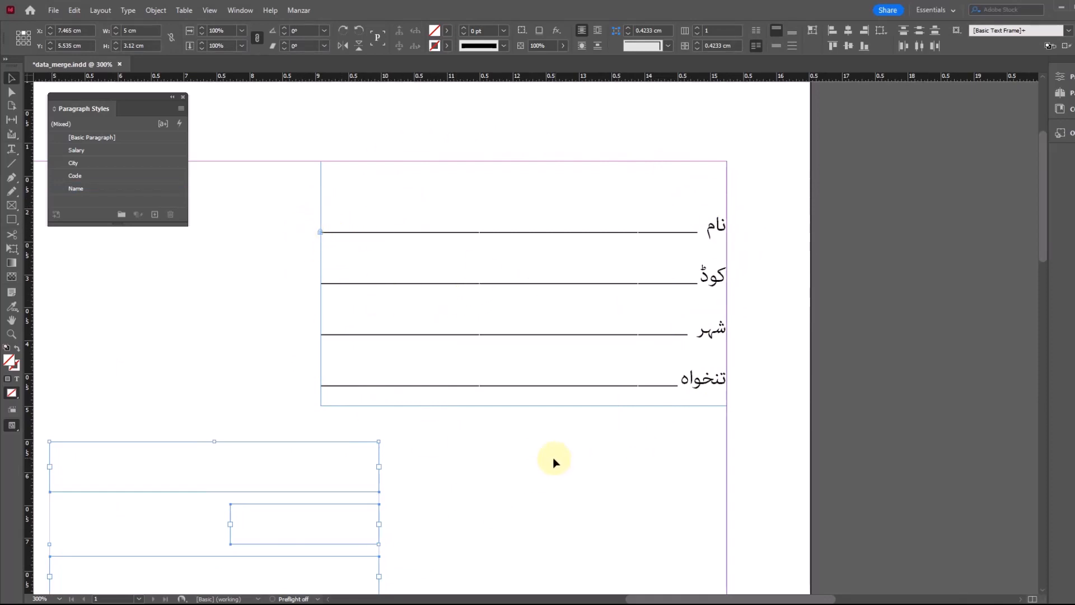
pyautogui.moveTo(352, 462); pyautogui.dragTo(634, 206)
pyautogui.hotkey('ctrl', 'shift', 'a')
# Check which paragraph styles are assigned to the form's name, code and city text frames.
pyautogui.click(643, 211)
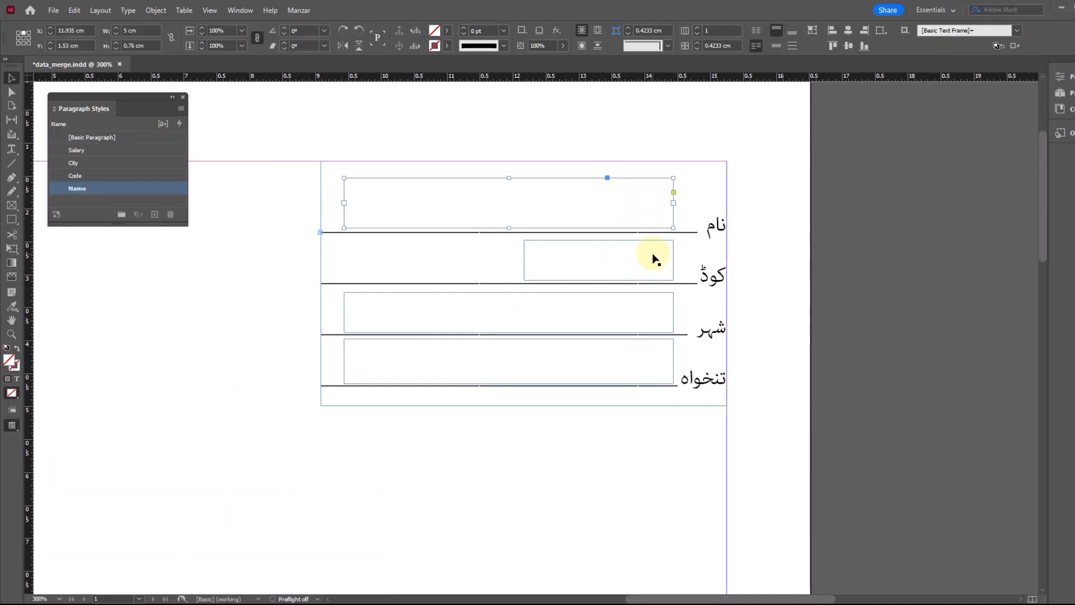
pyautogui.click(651, 261)
pyautogui.click(642, 307)
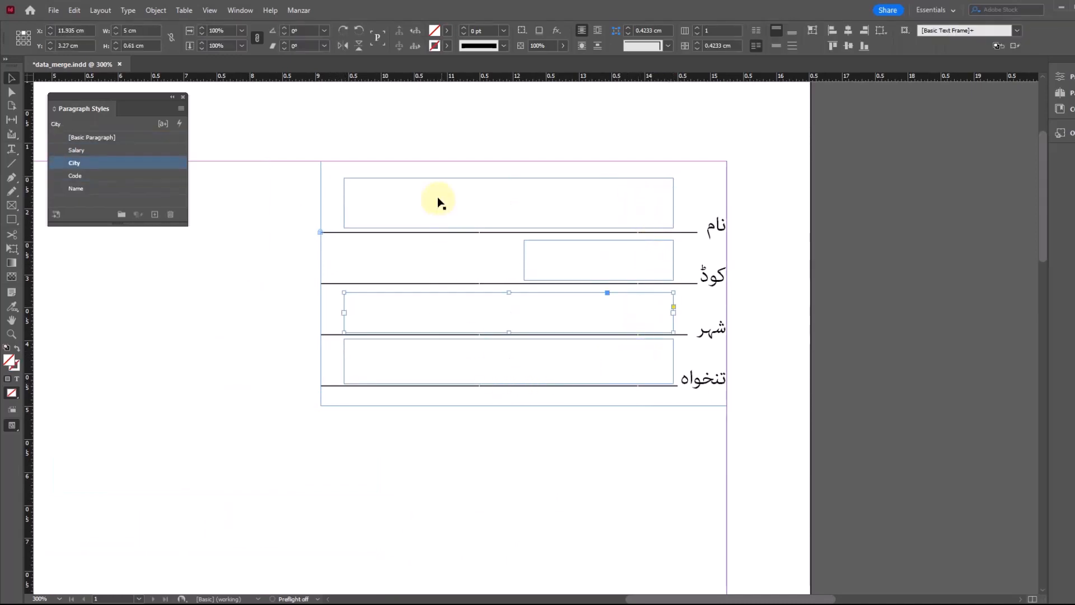
pyautogui.click(907, 407)
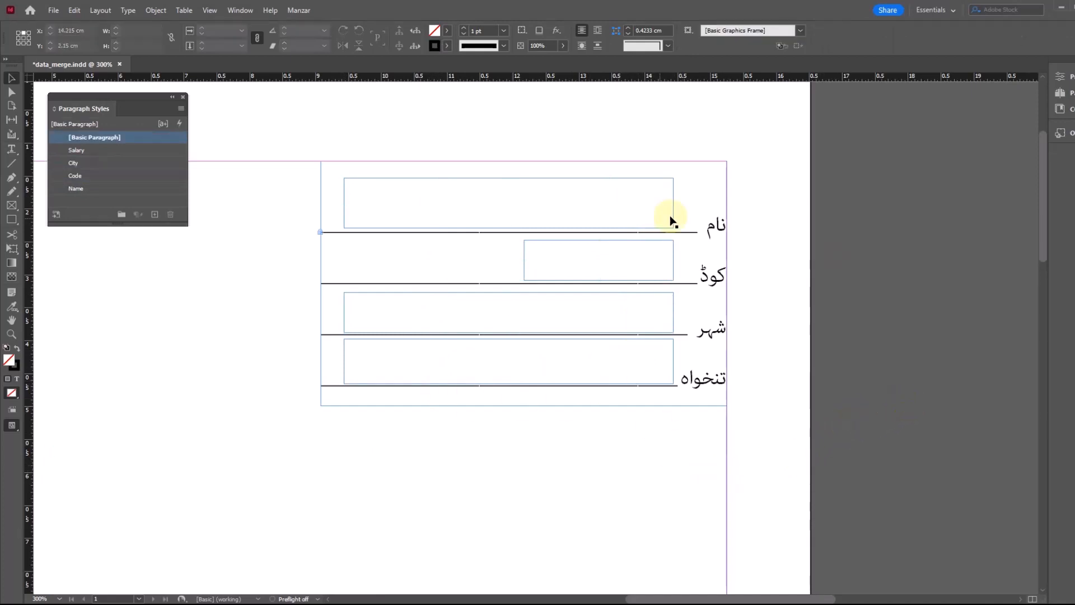
# Compare the Excel sheet's column headings with the InDesign form's fields, finishing in the Excel workbook.
pyautogui.hotkey('ctrl', 'd')
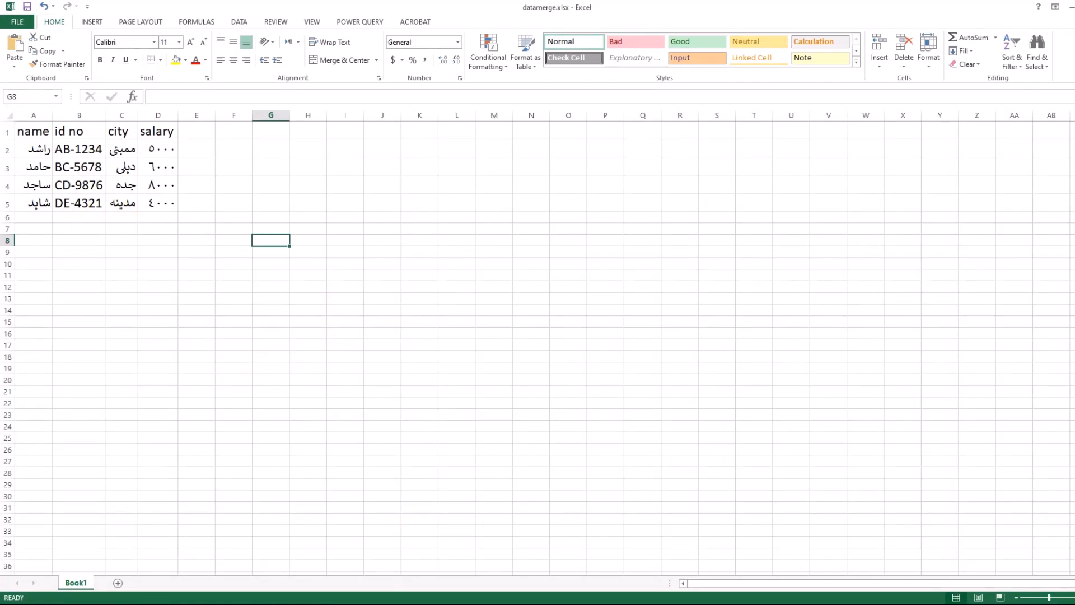
pyautogui.click(326, 604)
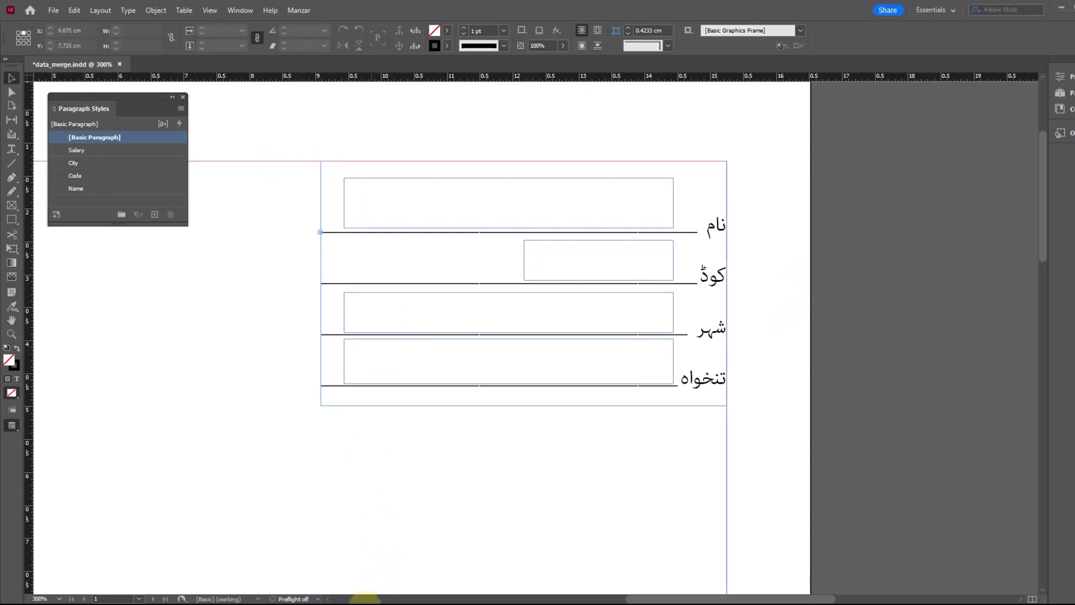
pyautogui.click(363, 602)
pyautogui.click(267, 297)
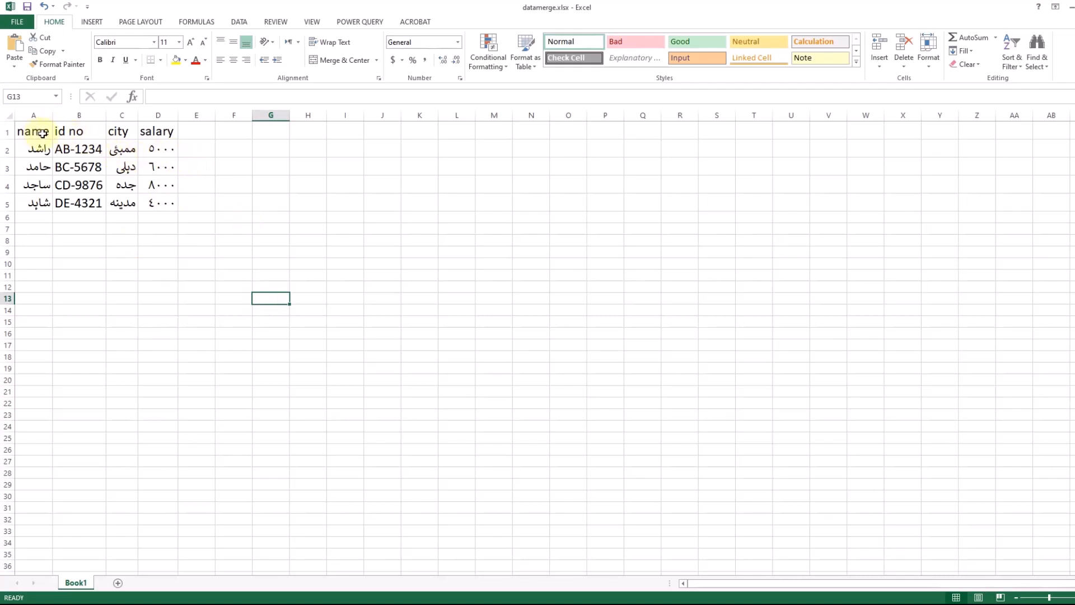
pyautogui.moveTo(325, 604)
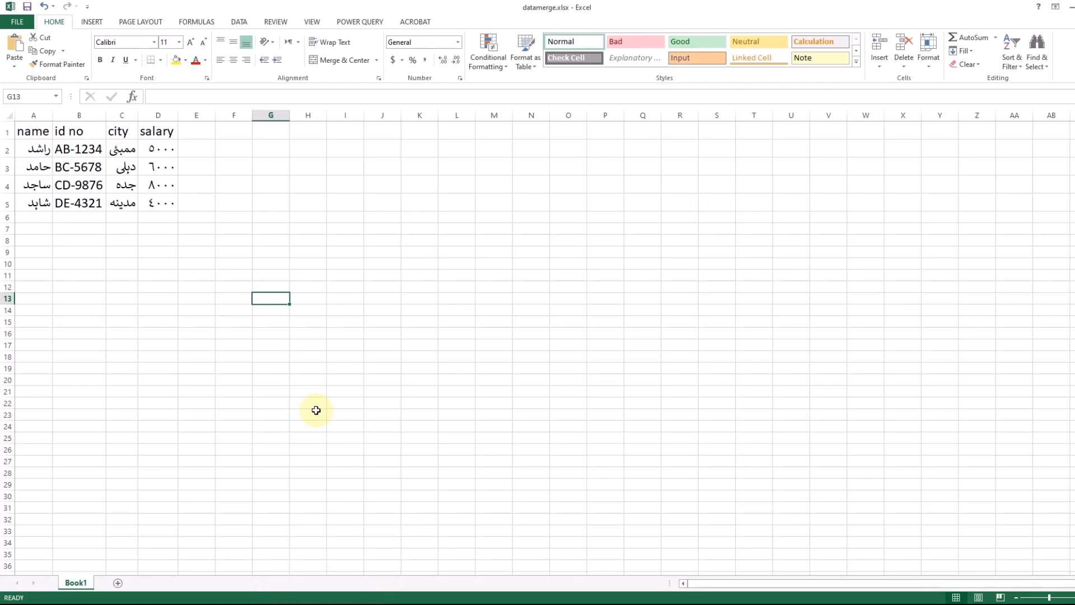
# Save the workbook as the Unicode Text file datamerge.txt in datamerge_urdu_text, and close it without saving further changes.
pyautogui.click(19, 24)
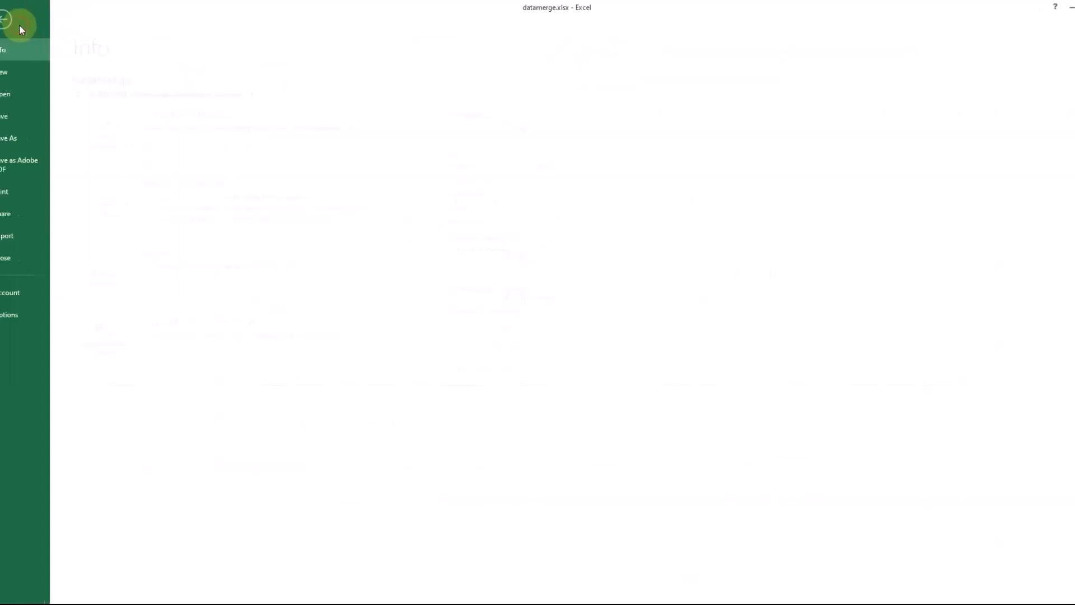
pyautogui.click(30, 137)
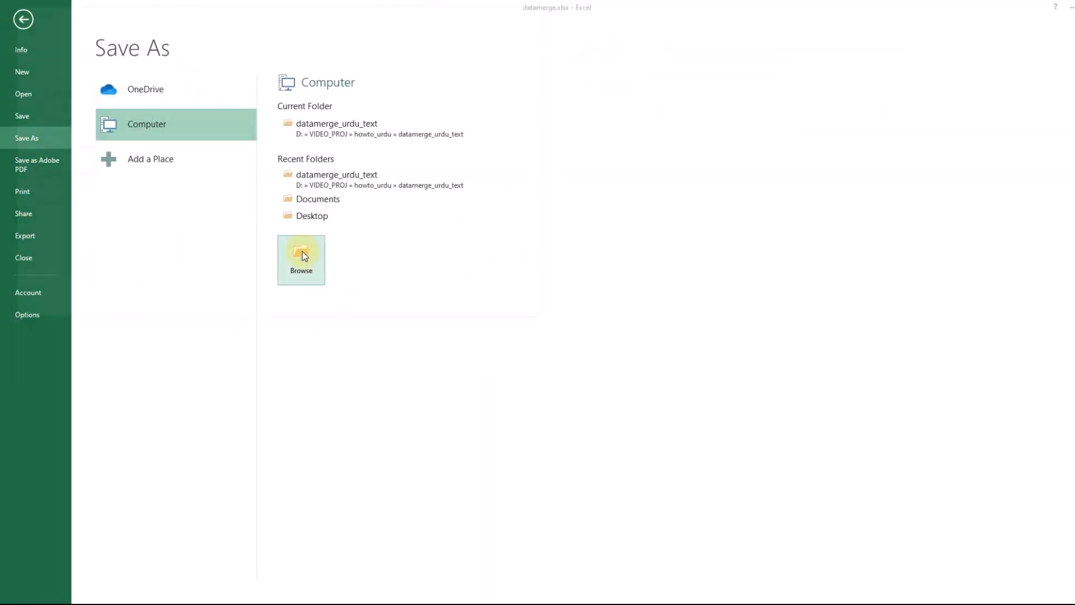
pyautogui.click(302, 255)
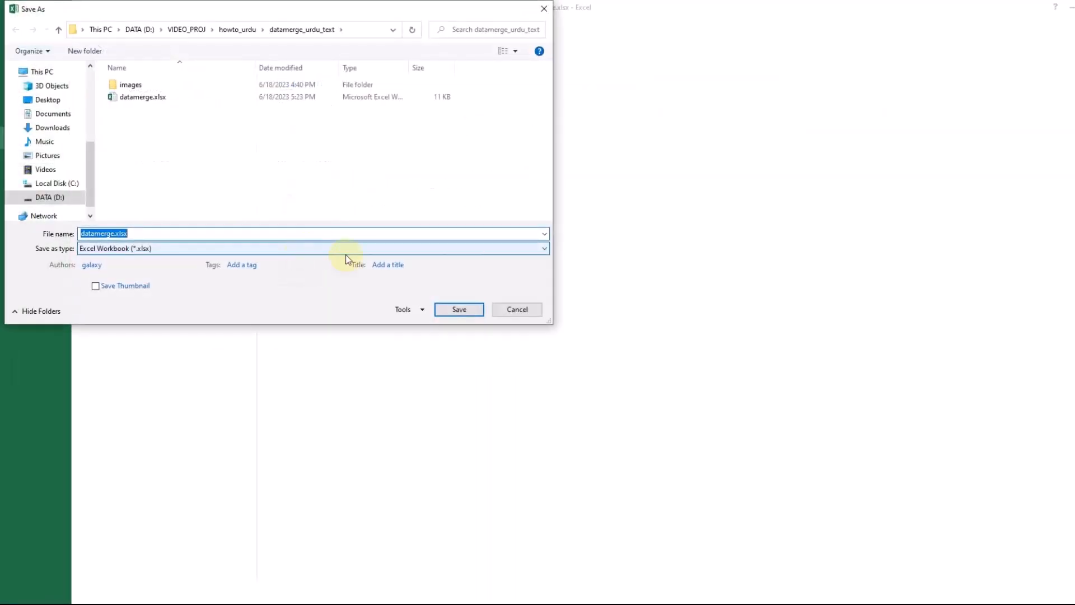
pyautogui.click(117, 250)
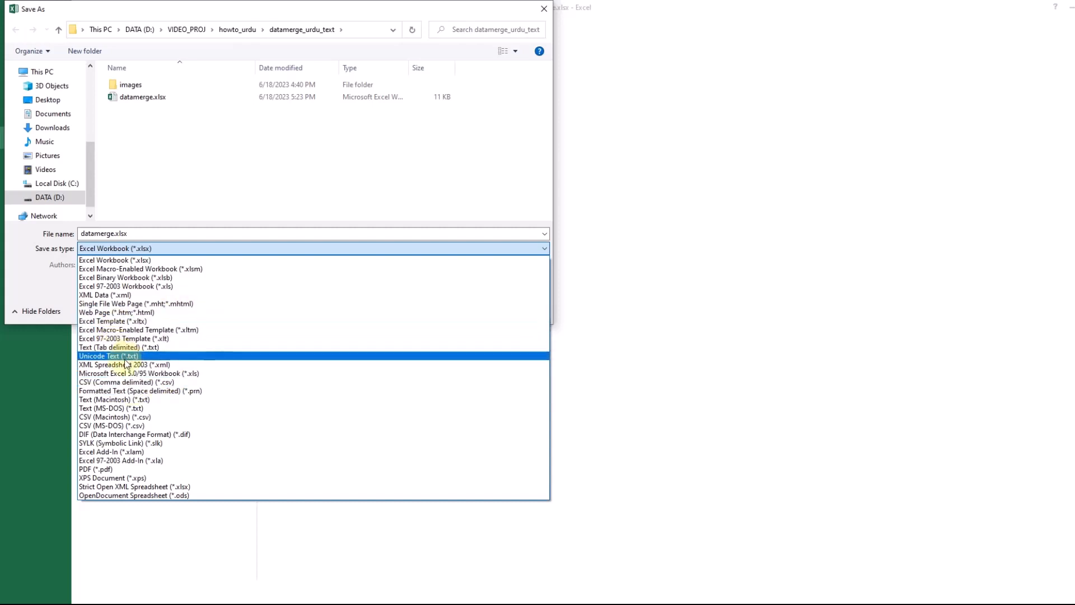
pyautogui.click(112, 357)
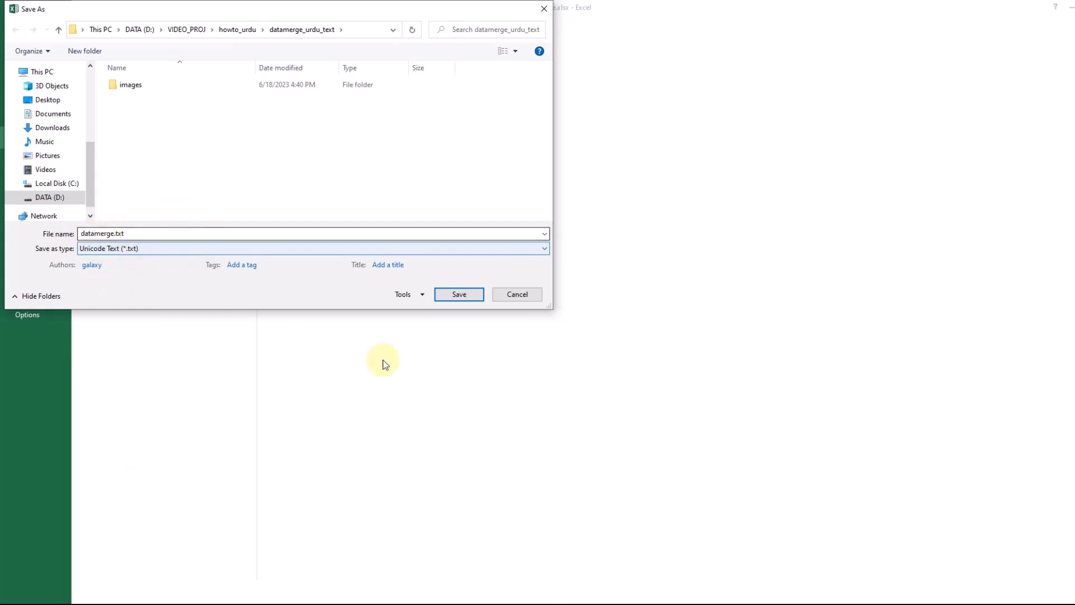
pyautogui.click(455, 296)
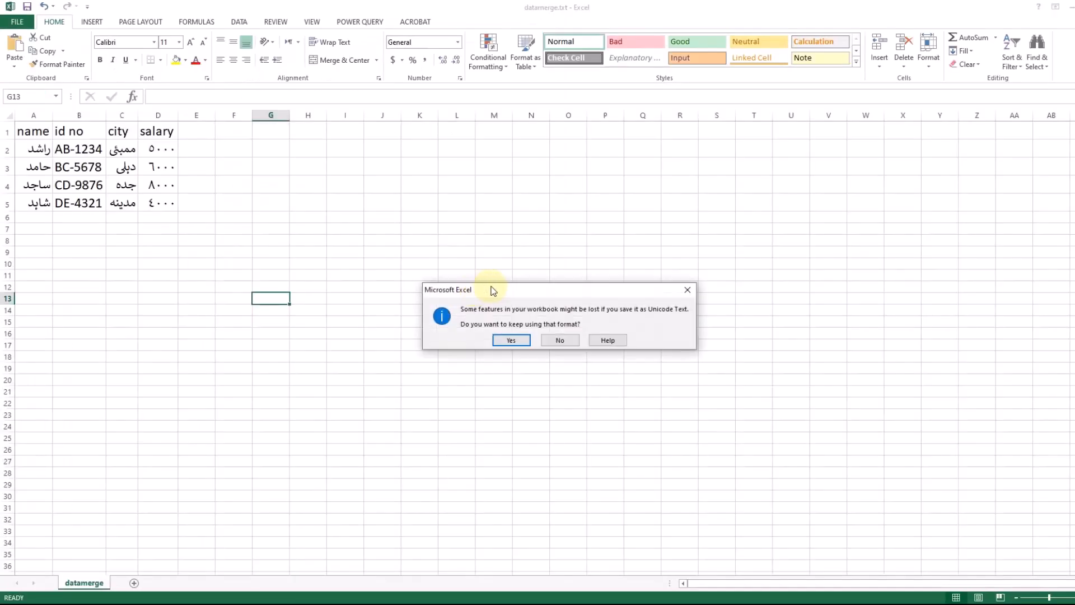
pyautogui.click(512, 340)
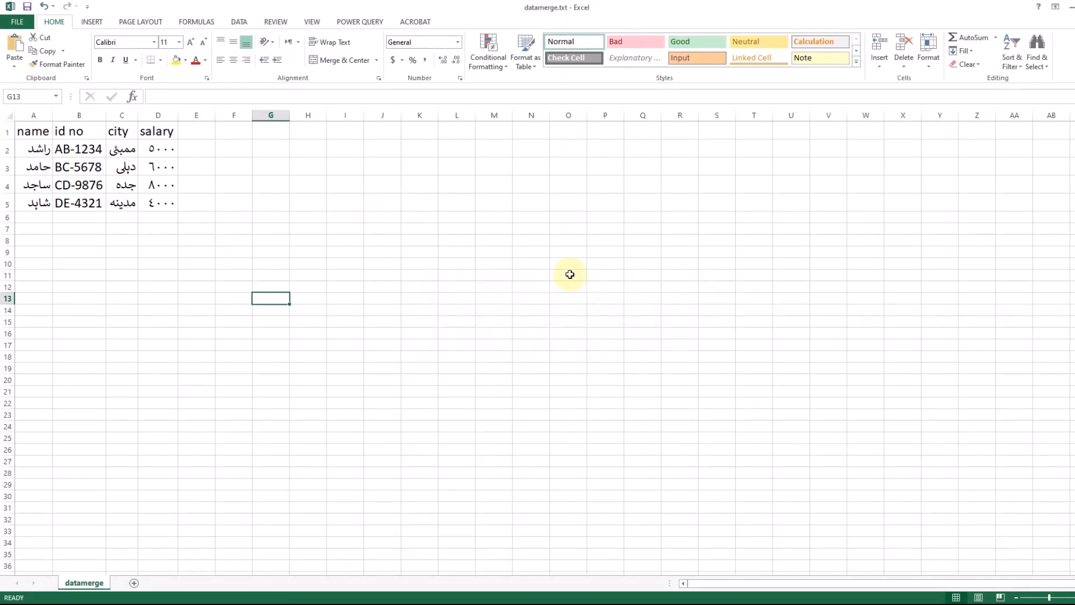
pyautogui.click(1074, 7)
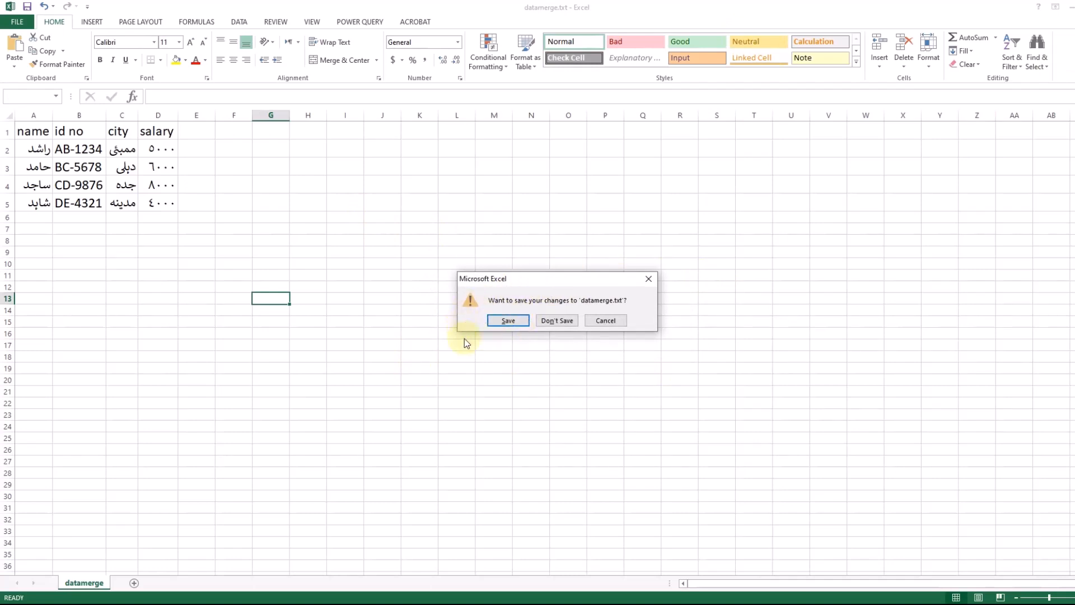
pyautogui.click(555, 320)
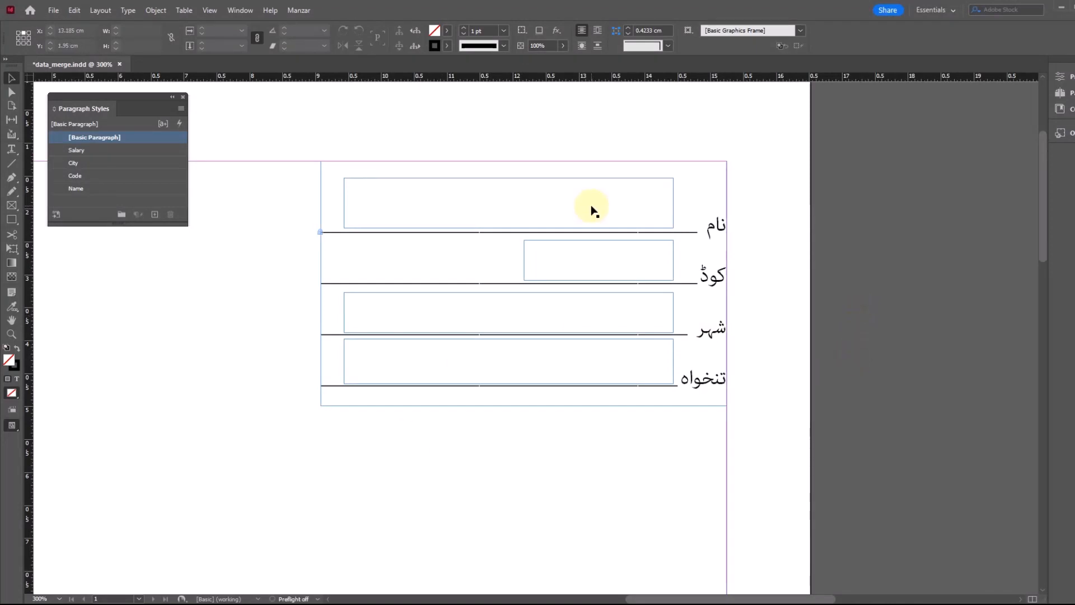
# Inspect all four empty text frames of the InDesign form and their paragraph styles, then deselect.
pyautogui.click(546, 207)
pyautogui.click(577, 257)
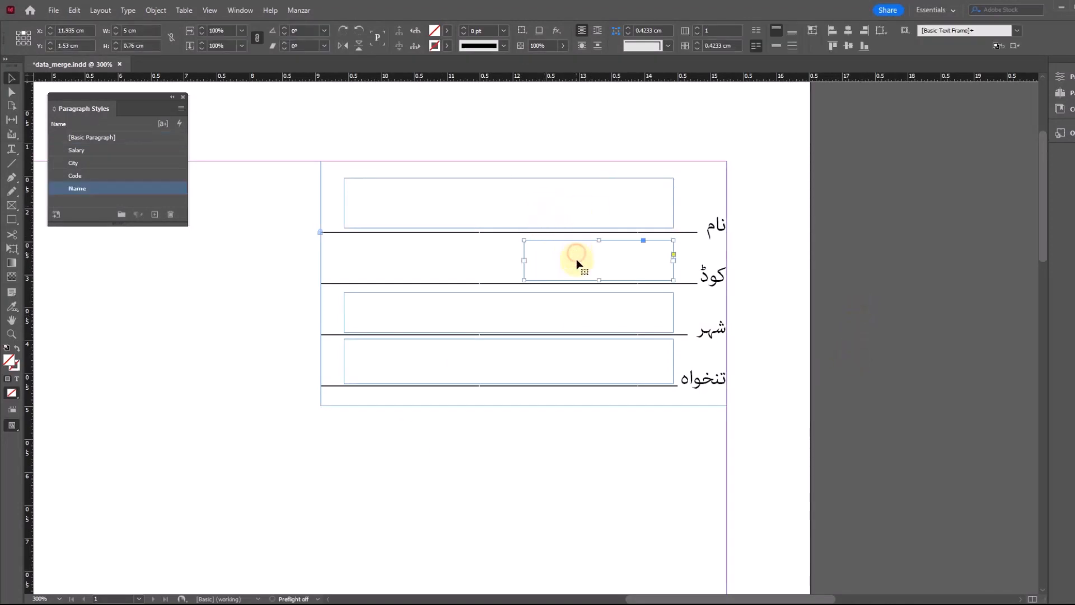
pyautogui.click(576, 310)
pyautogui.click(590, 372)
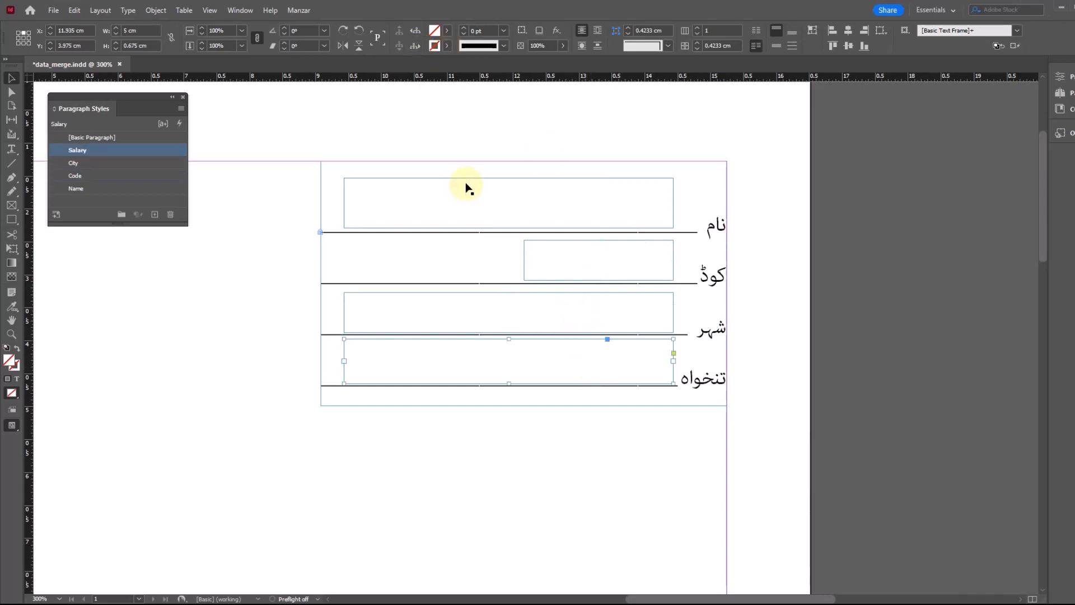
pyautogui.click(467, 127)
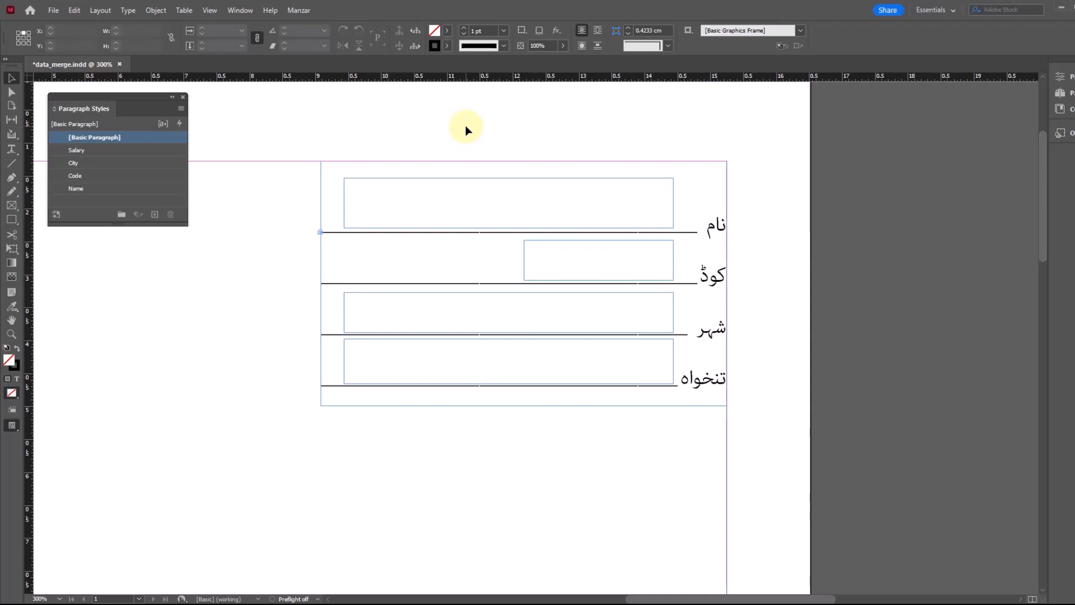
# Open the Data Merge utility and place it below the Paragraph Styles panel.
pyautogui.click(235, 11)
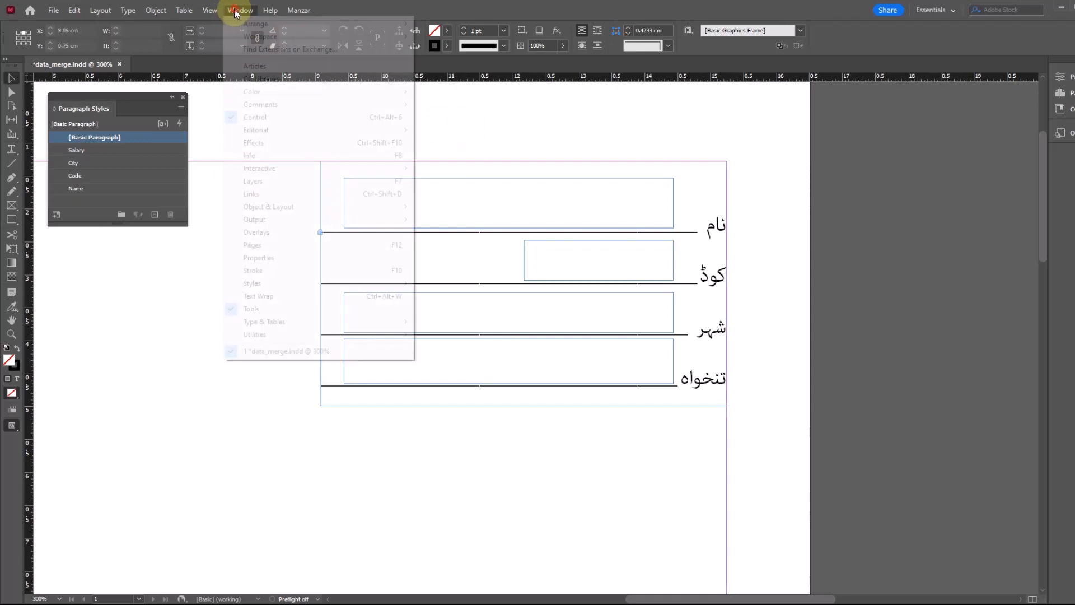
pyautogui.moveTo(288, 335)
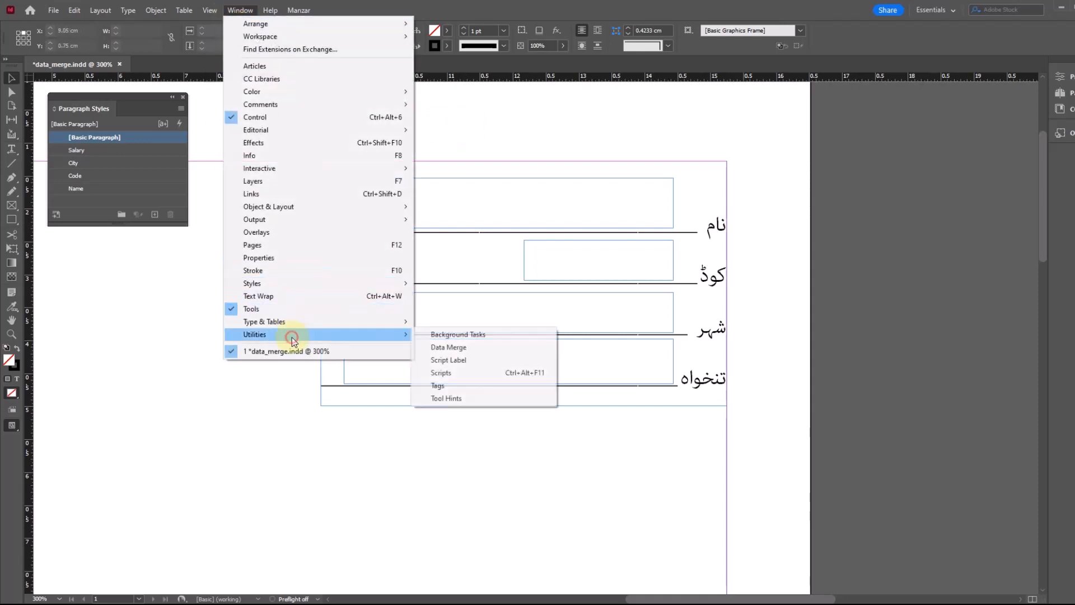
pyautogui.click(483, 348)
pyautogui.moveTo(137, 159); pyautogui.dragTo(122, 247)
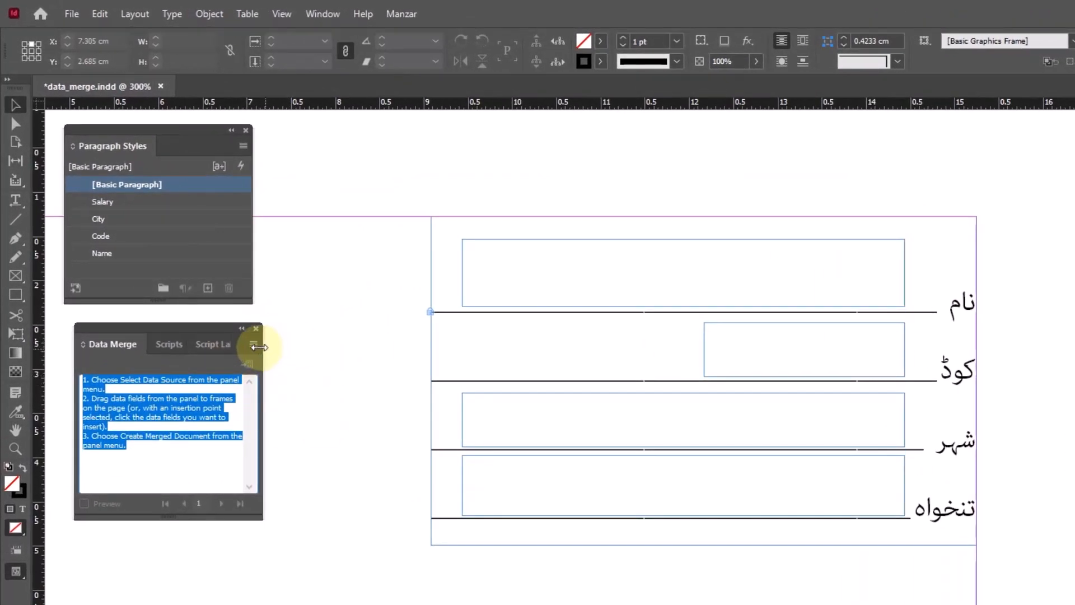
# Load datamerge.txt as the data merge source, copying the datamerge_urdu_text folder's address as text along the way.
pyautogui.click(253, 344)
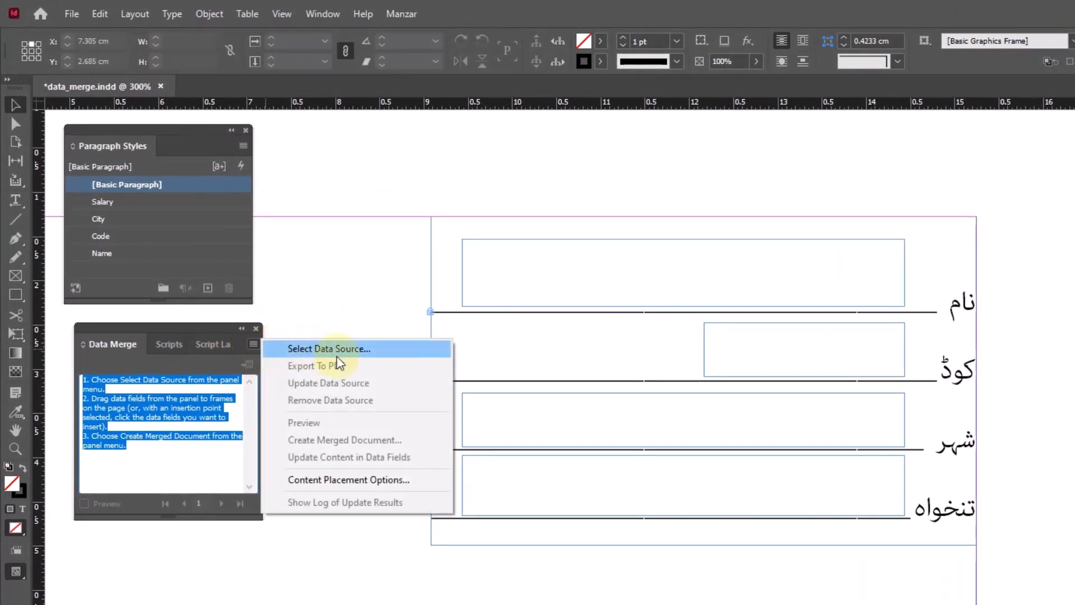
pyautogui.click(305, 352)
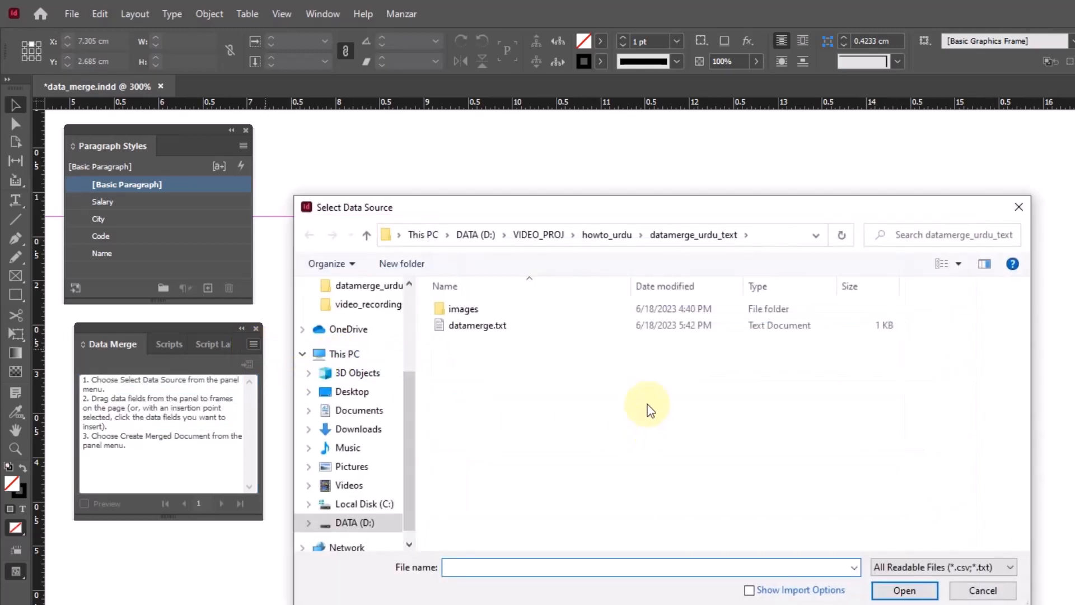
pyautogui.rightClick(694, 247)
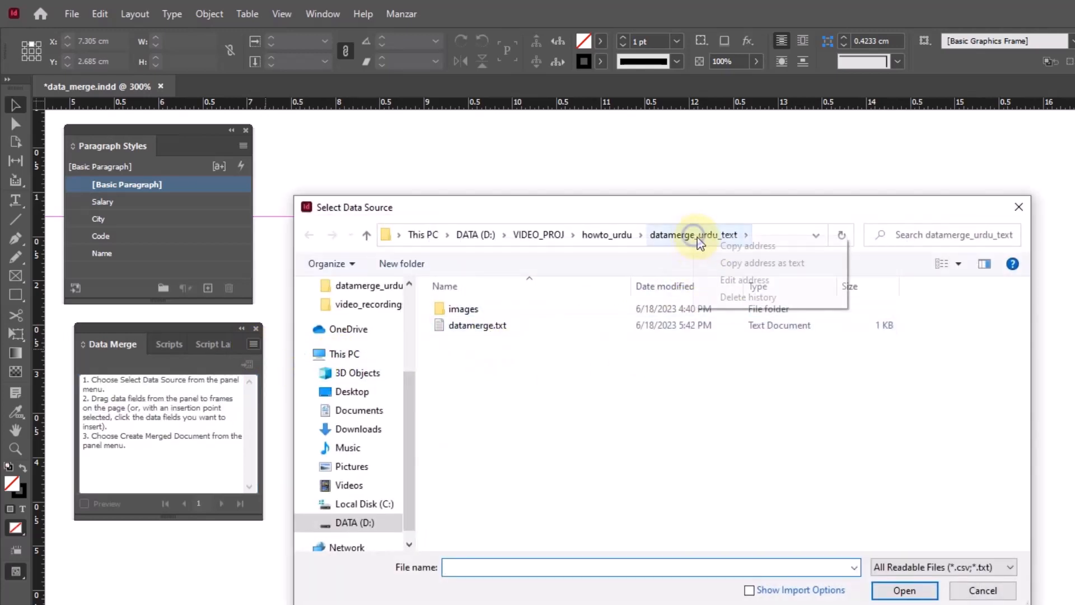
pyautogui.click(732, 261)
pyautogui.click(479, 326)
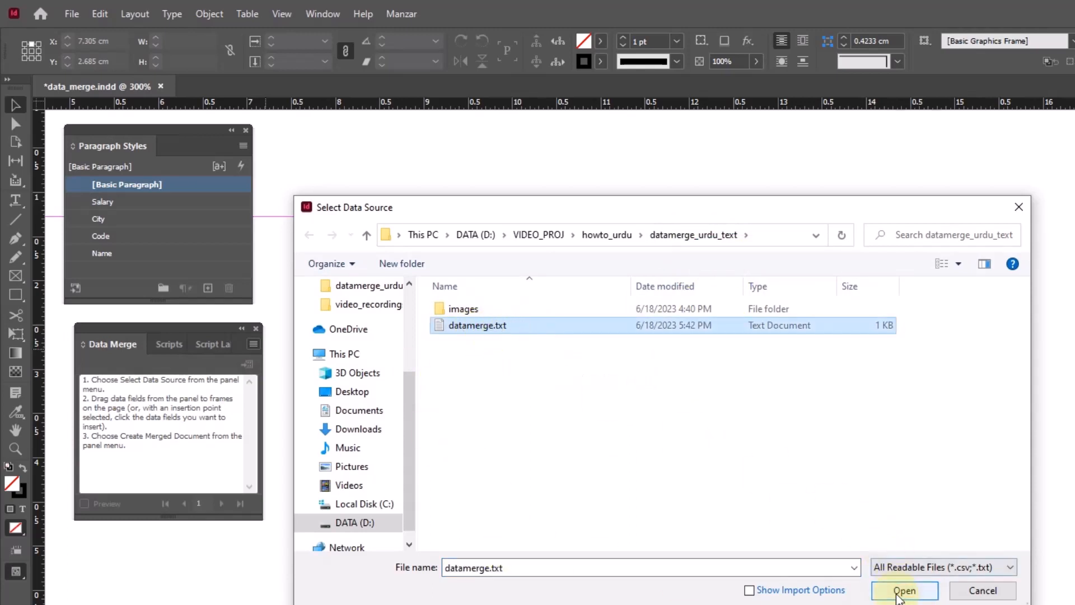
pyautogui.click(896, 589)
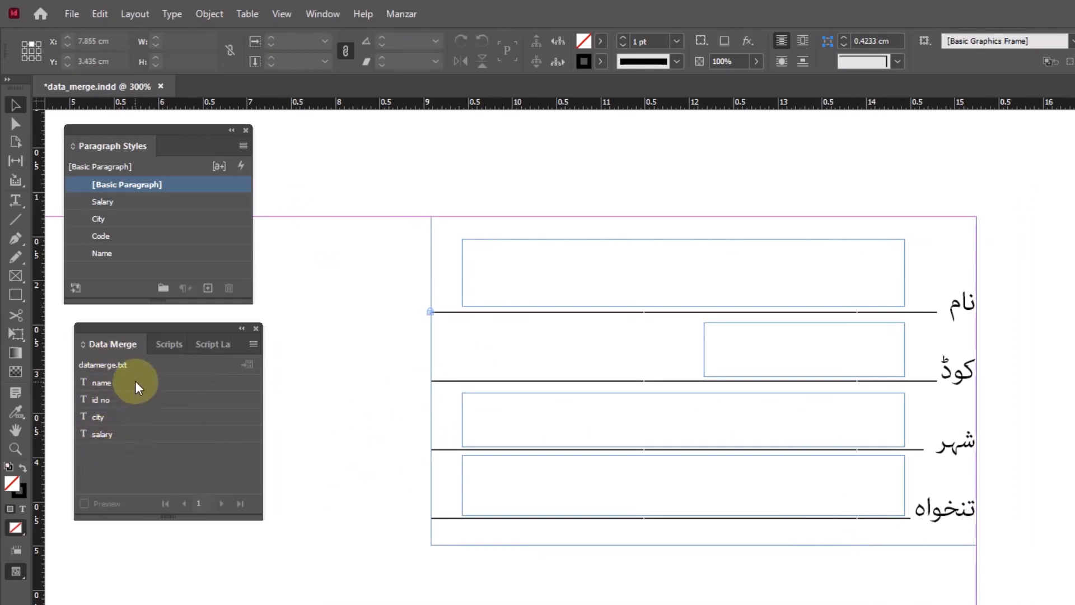
# Open datamerge.xlsx from the datamerge_urdu_text folder to compare its columns with the merge fields, and return to the InDesign form.
pyautogui.click(927, 211)
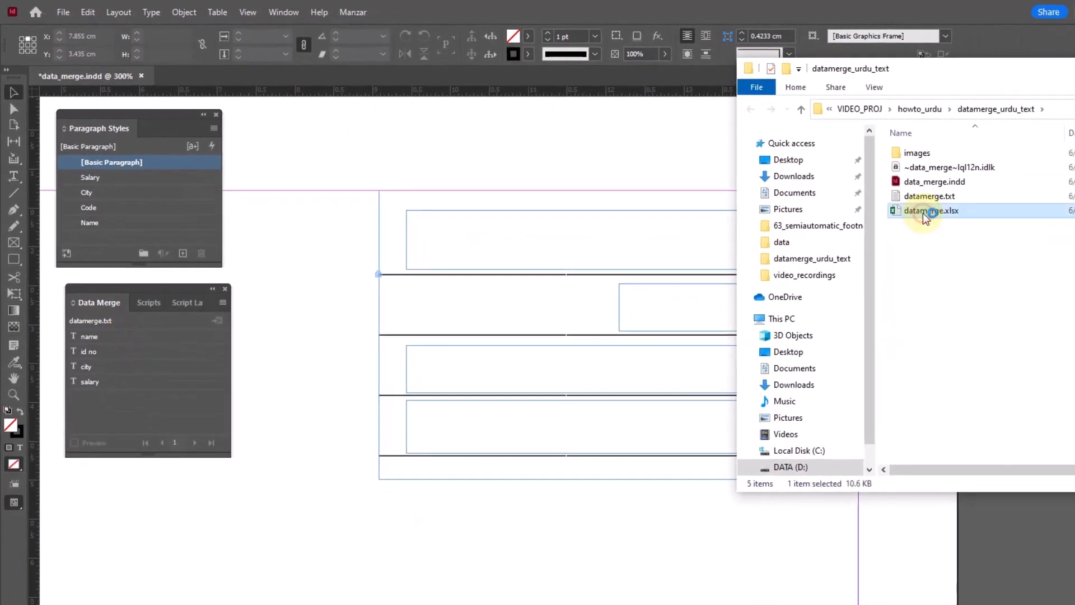
pyautogui.doubleClick(924, 212)
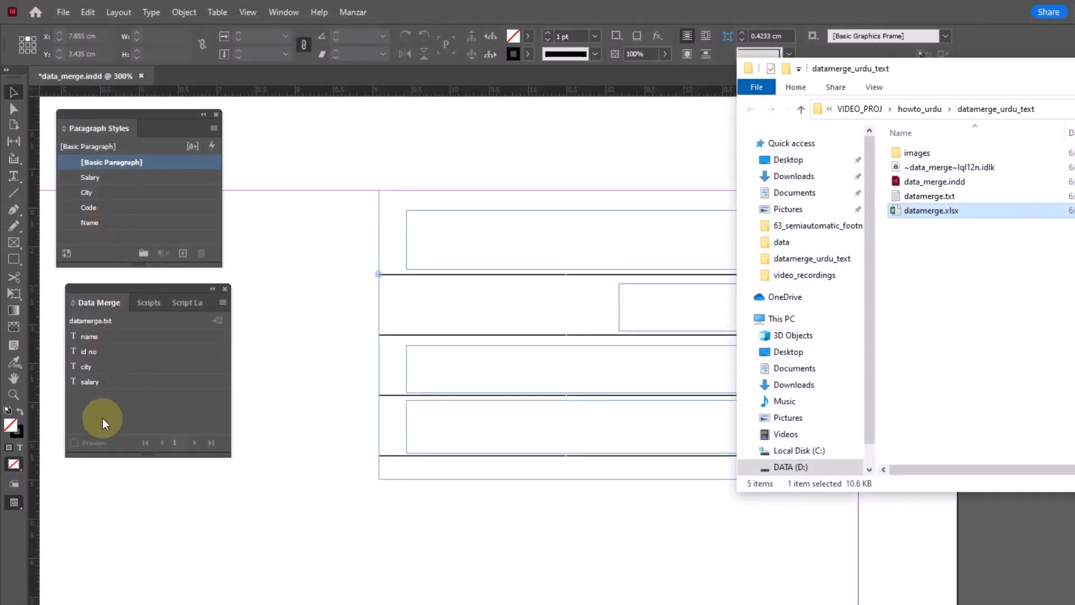
pyautogui.click(667, 158)
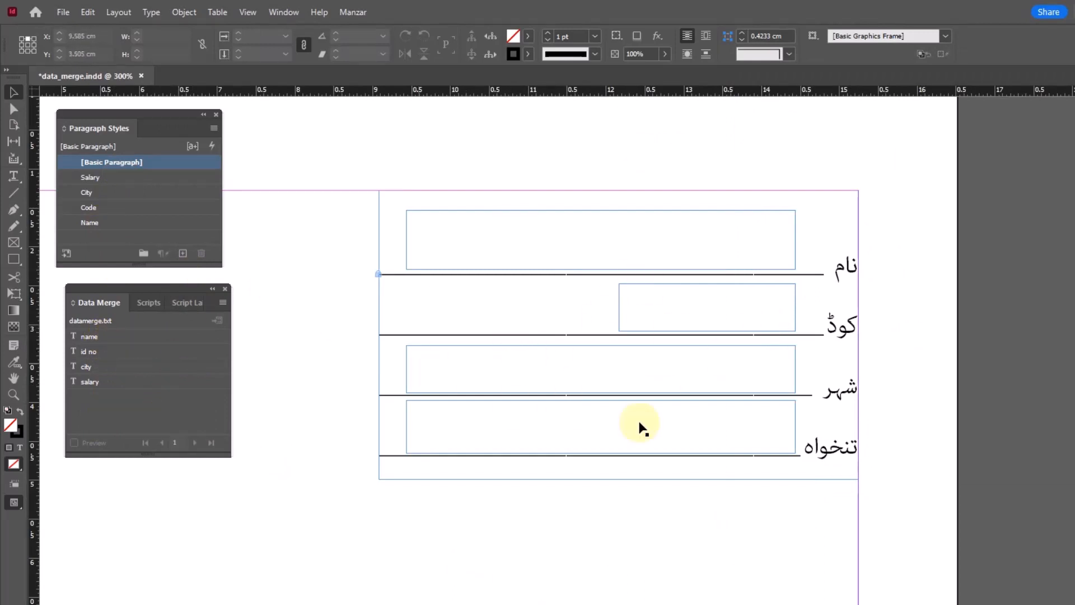
# Insert the name field in the نام text frame and the id no field in the کوڈ text frame.
pyautogui.click(13, 179)
pyautogui.click(742, 238)
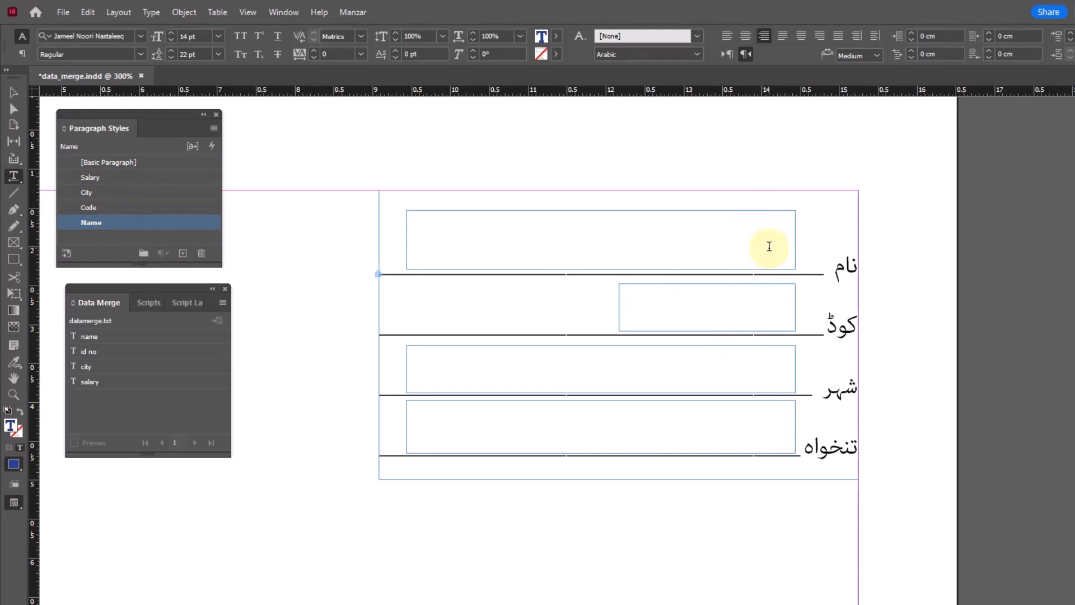
pyautogui.click(93, 336)
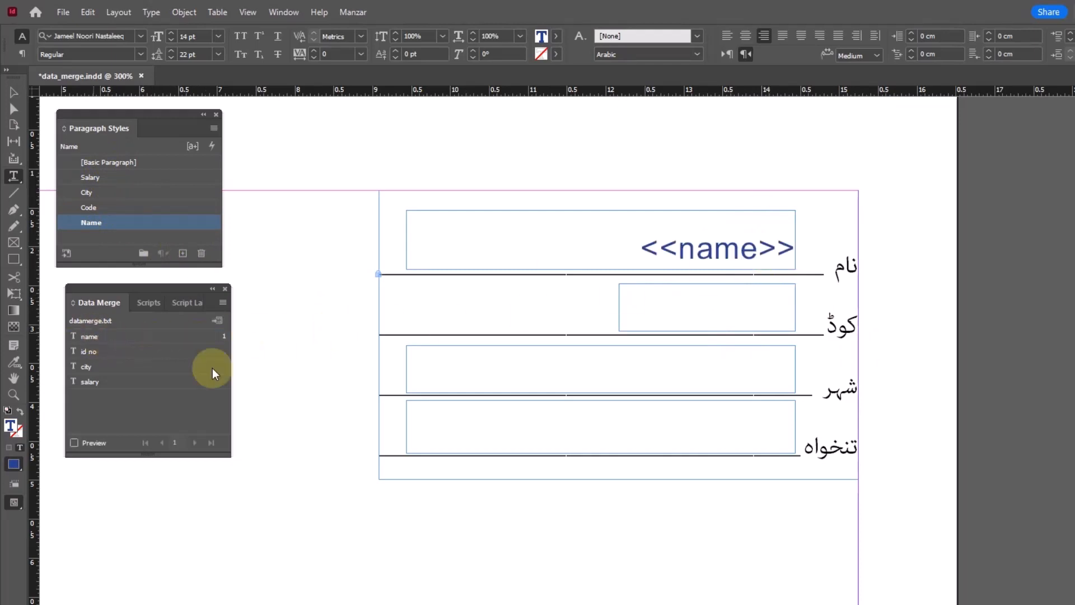
pyautogui.click(734, 312)
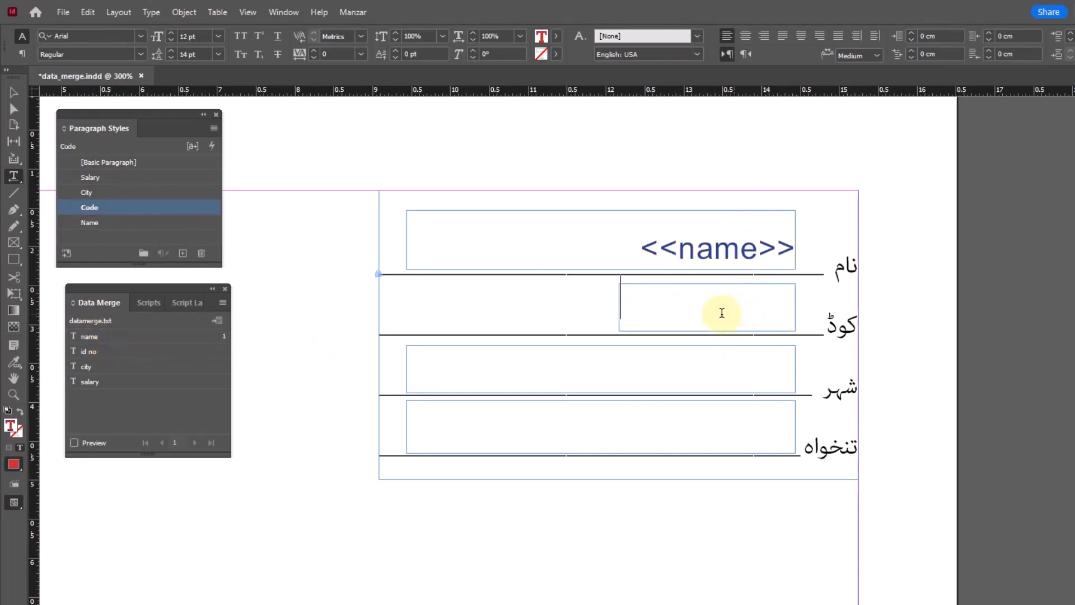
pyautogui.click(89, 352)
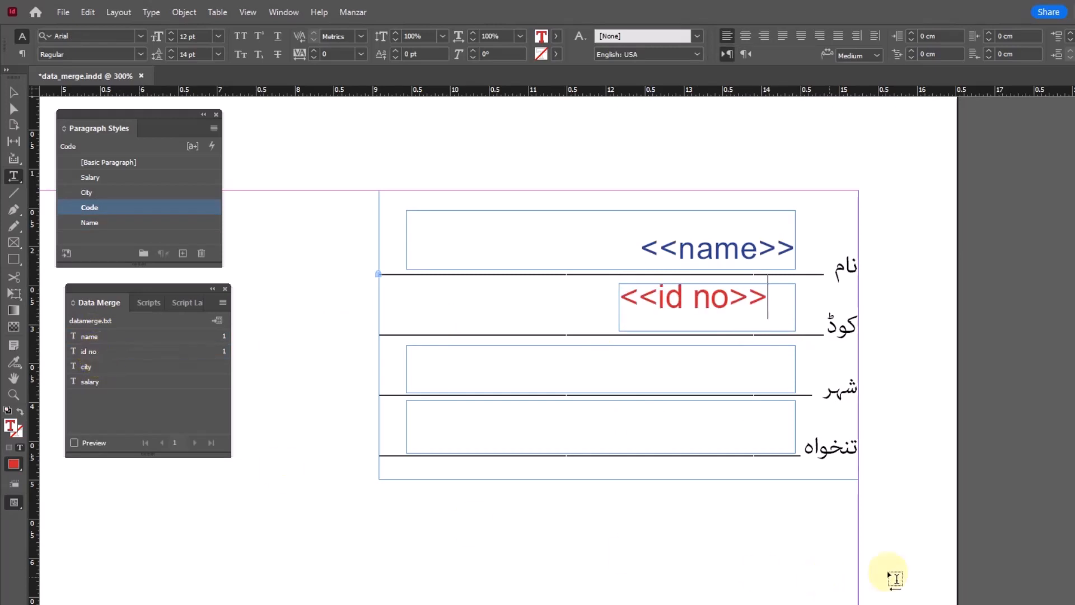
# Insert the city field in the شہر text frame and the salary field in the تنخواہ text frame.
pyautogui.click(750, 372)
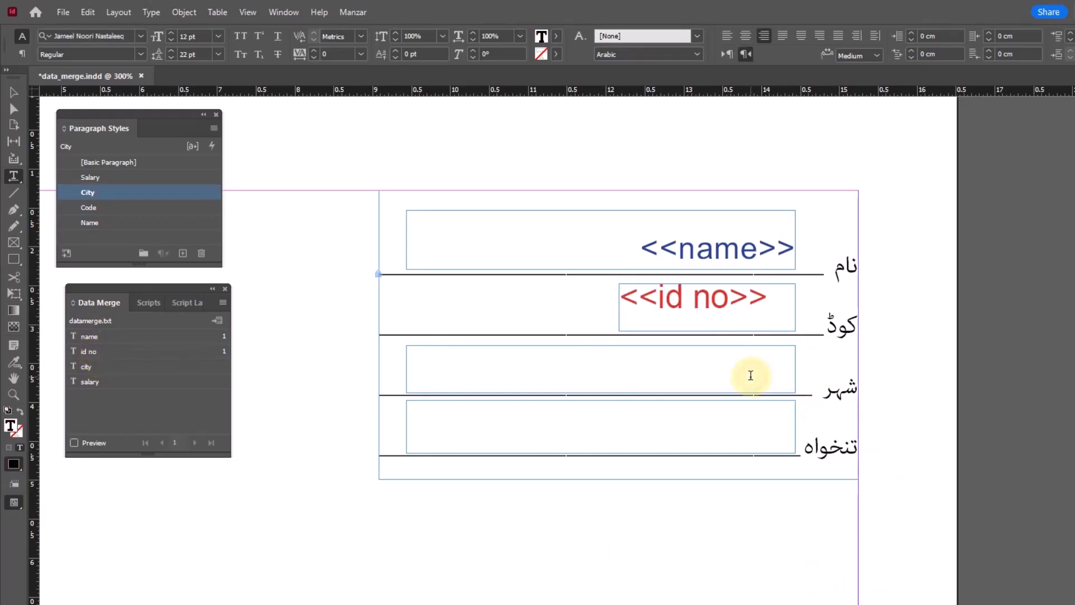
pyautogui.click(86, 368)
pyautogui.click(721, 427)
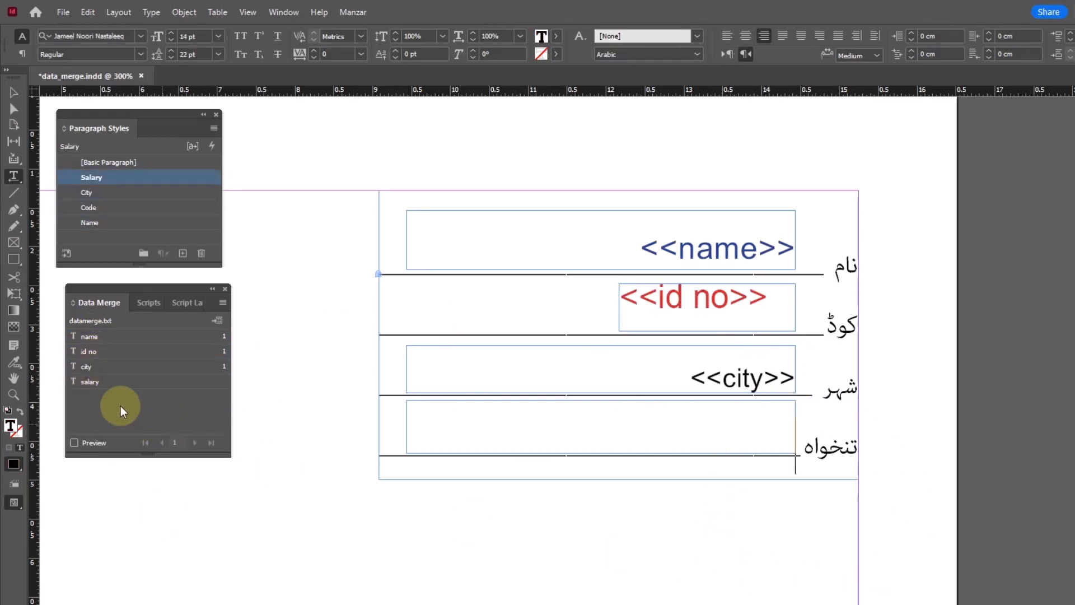
pyautogui.click(88, 380)
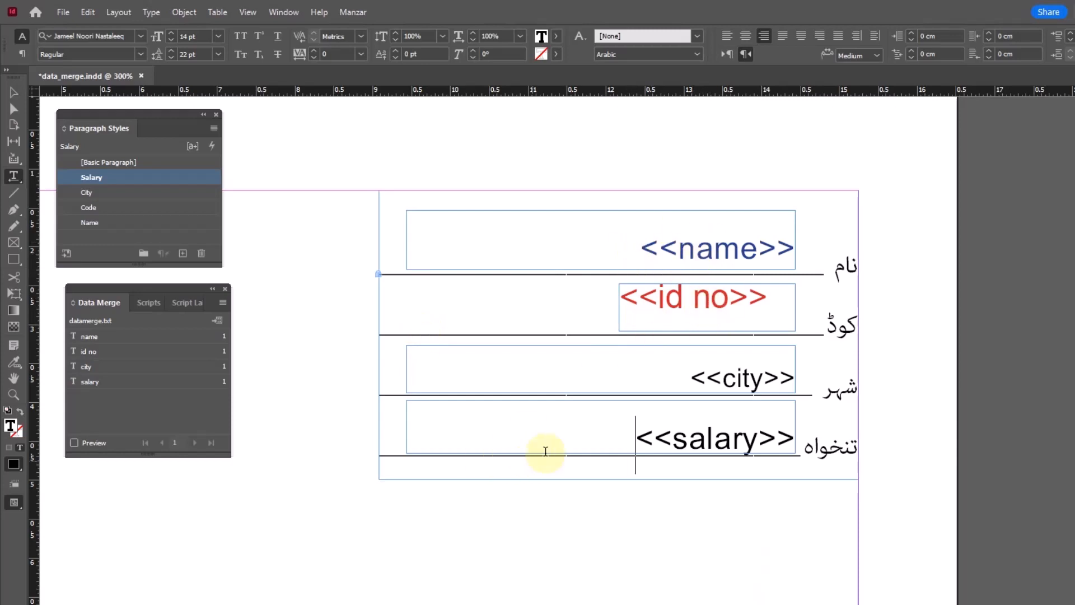
# Turn on the merge preview and go through records 1 to 4, return to the first record and advance to record 2.
pyautogui.click(74, 443)
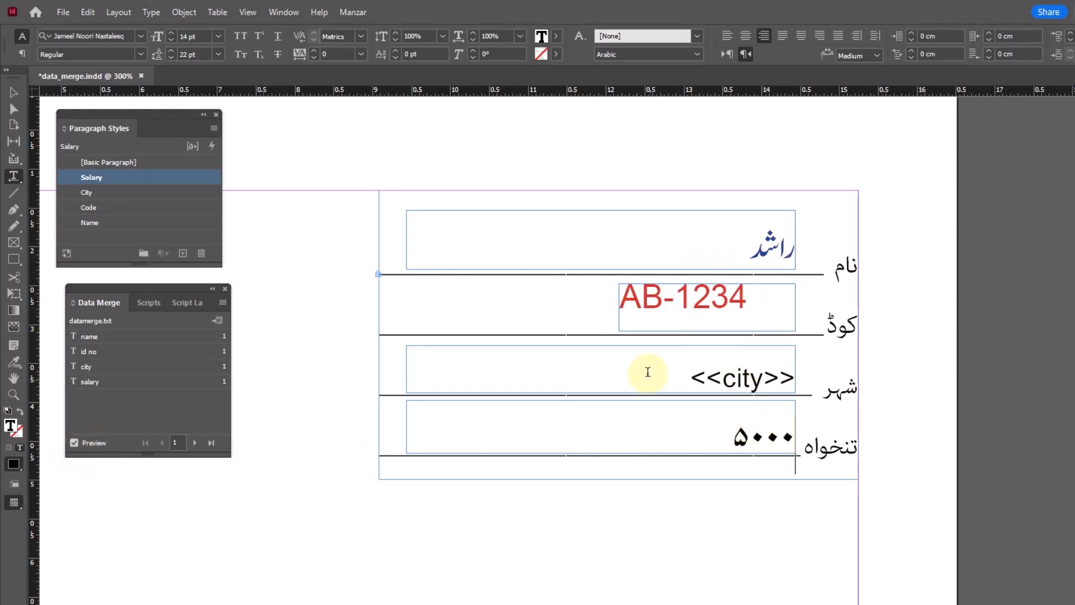
pyautogui.click(646, 372)
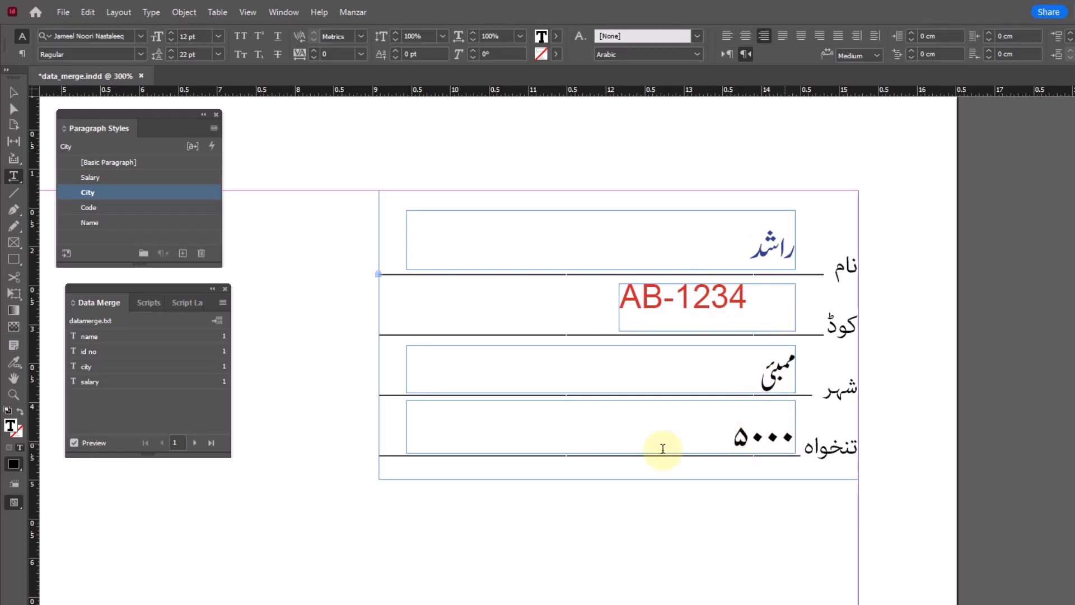
pyautogui.click(195, 443)
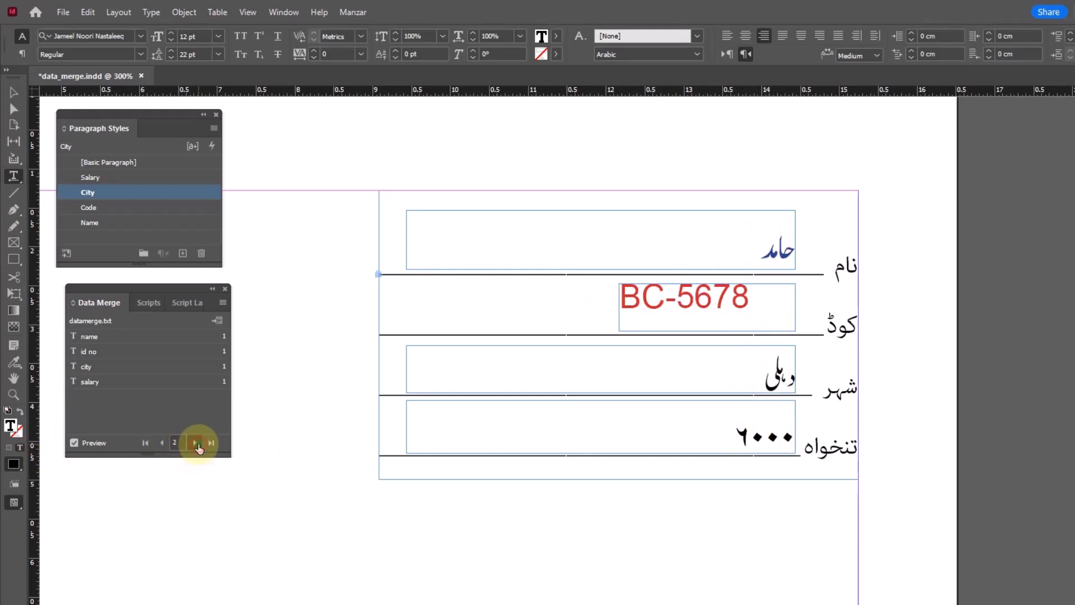
pyautogui.click(195, 443)
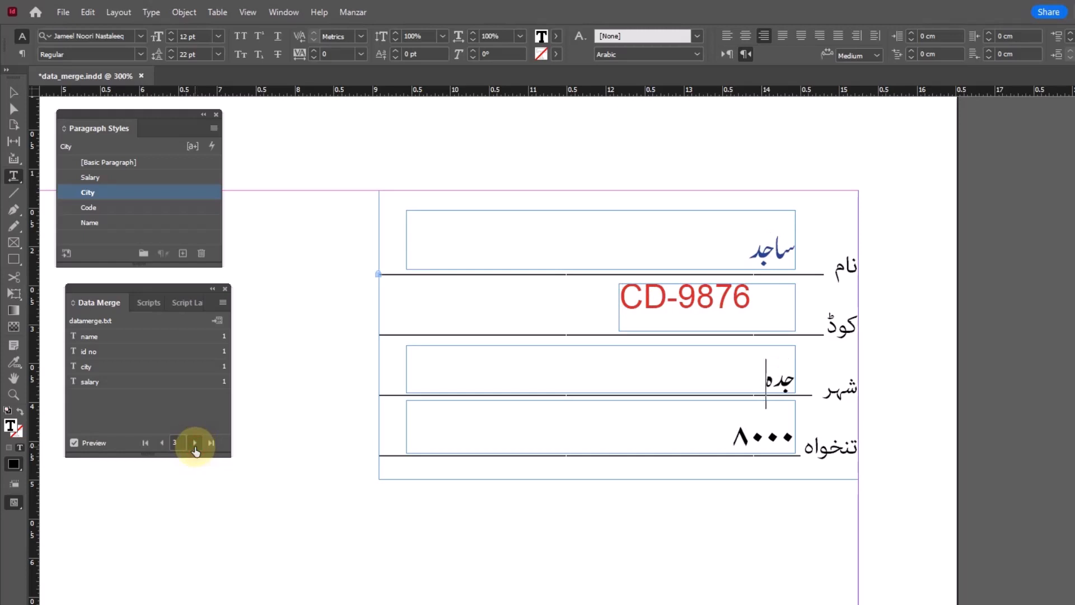
pyautogui.click(195, 443)
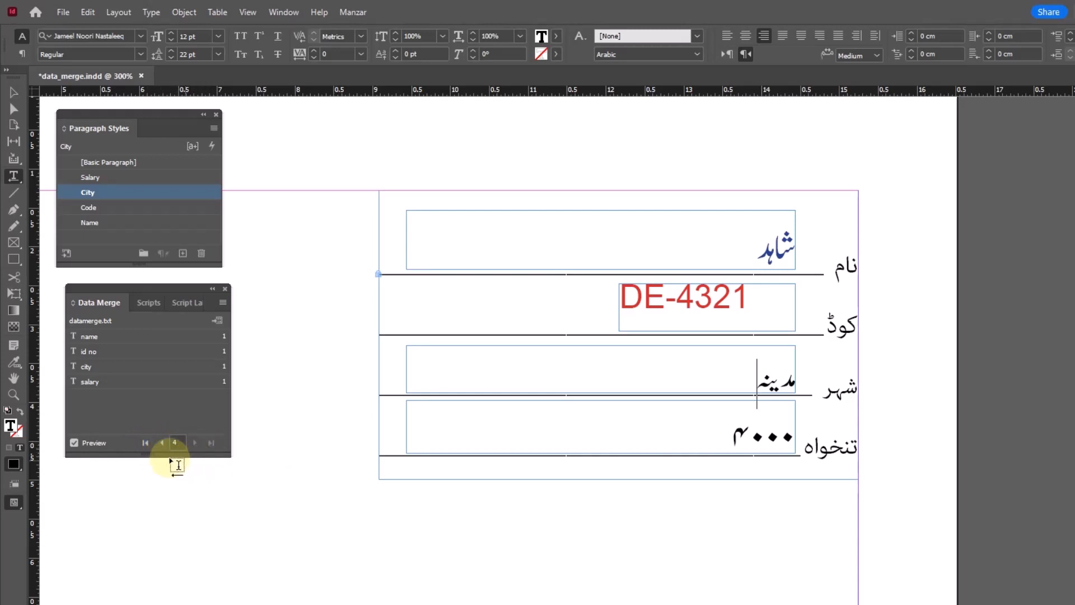
pyautogui.click(145, 442)
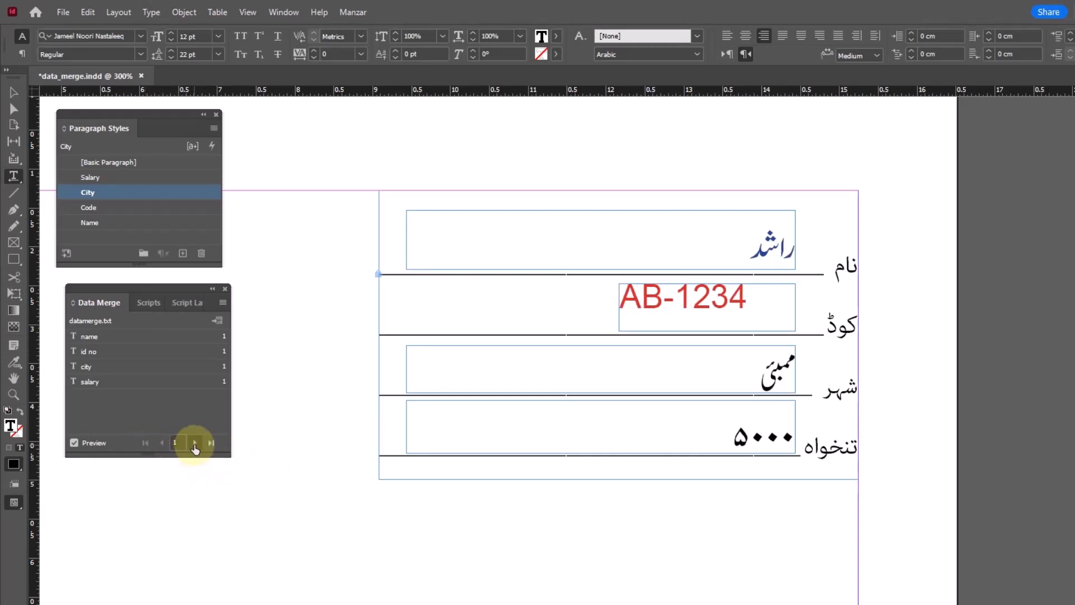
pyautogui.click(194, 443)
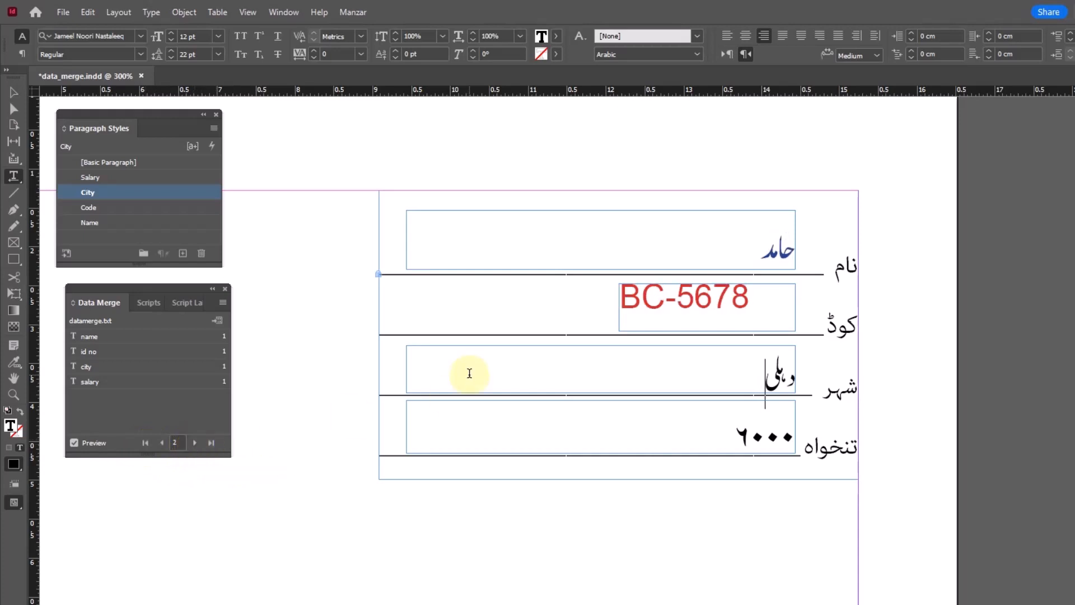
# Export all records to PDF, a single record per page, with the High Quality Print preset as data_merge.pdf in datamerge_urdu_text.
pyautogui.click(12, 90)
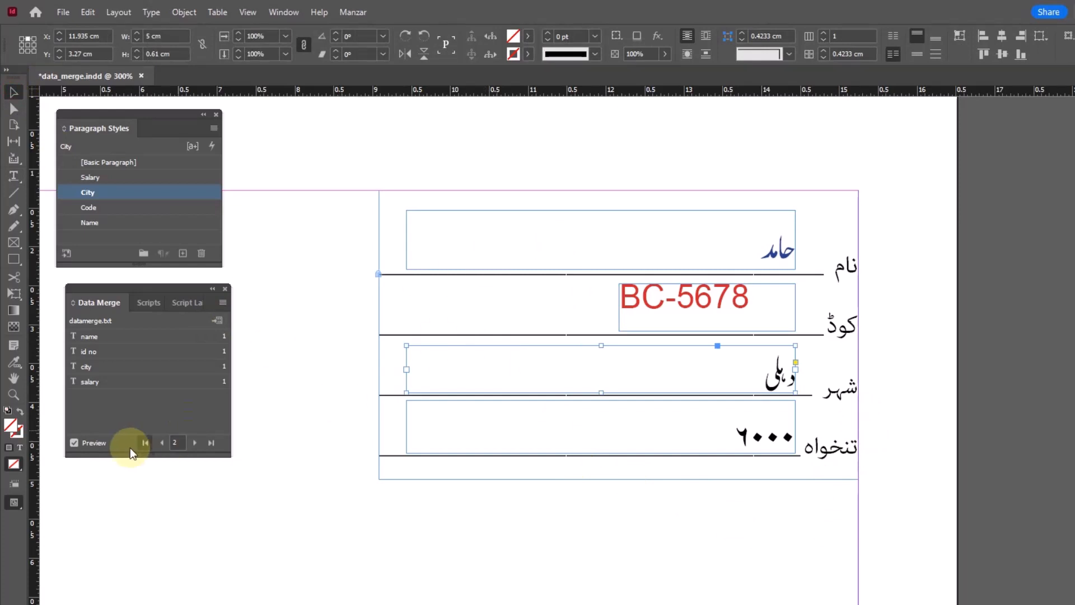
pyautogui.click(222, 303)
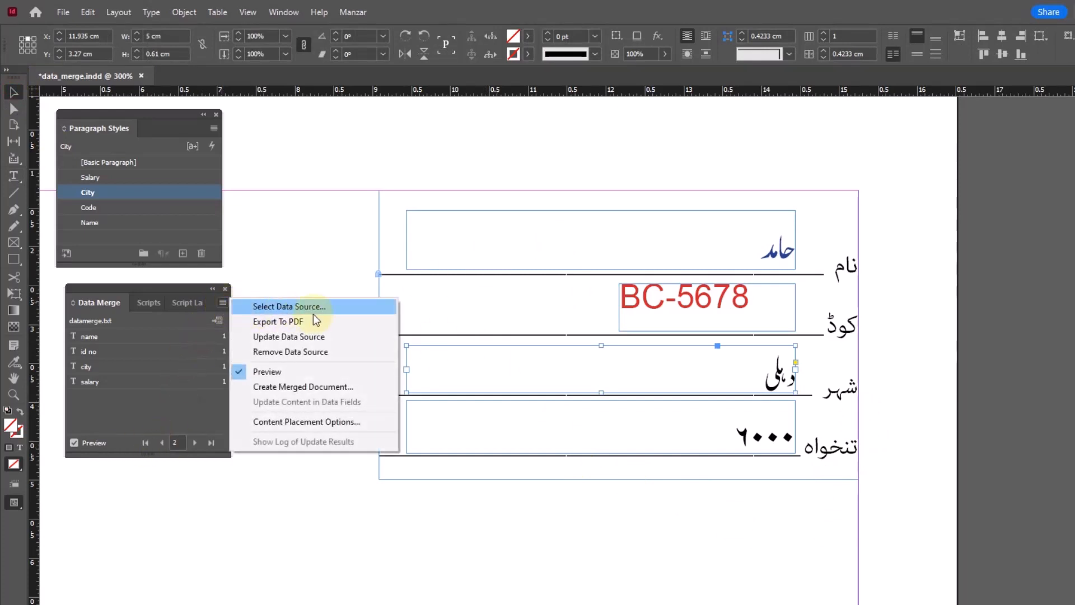
pyautogui.click(293, 322)
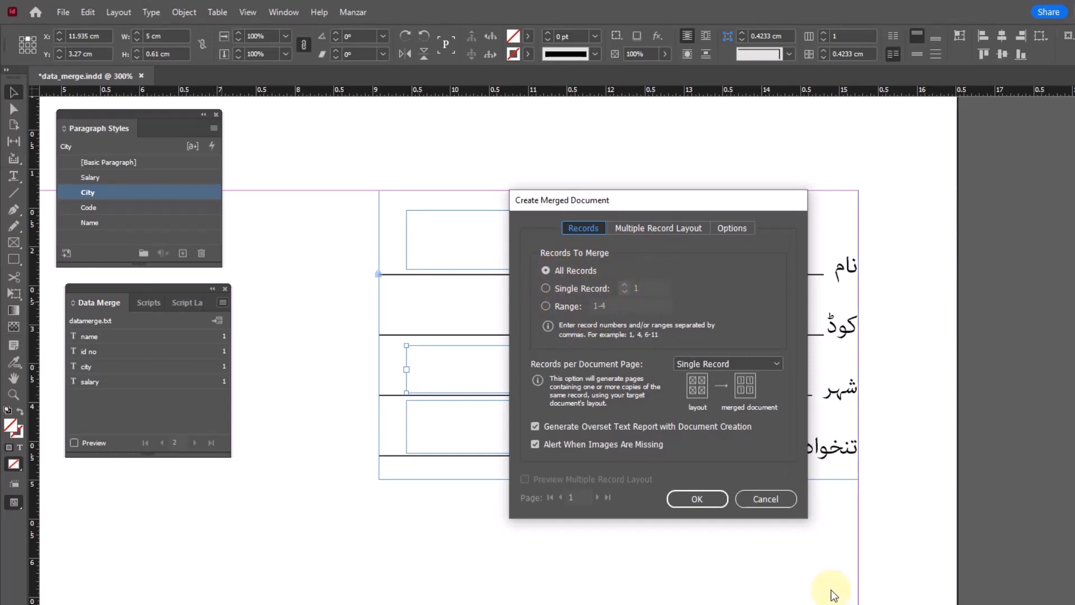
pyautogui.click(693, 497)
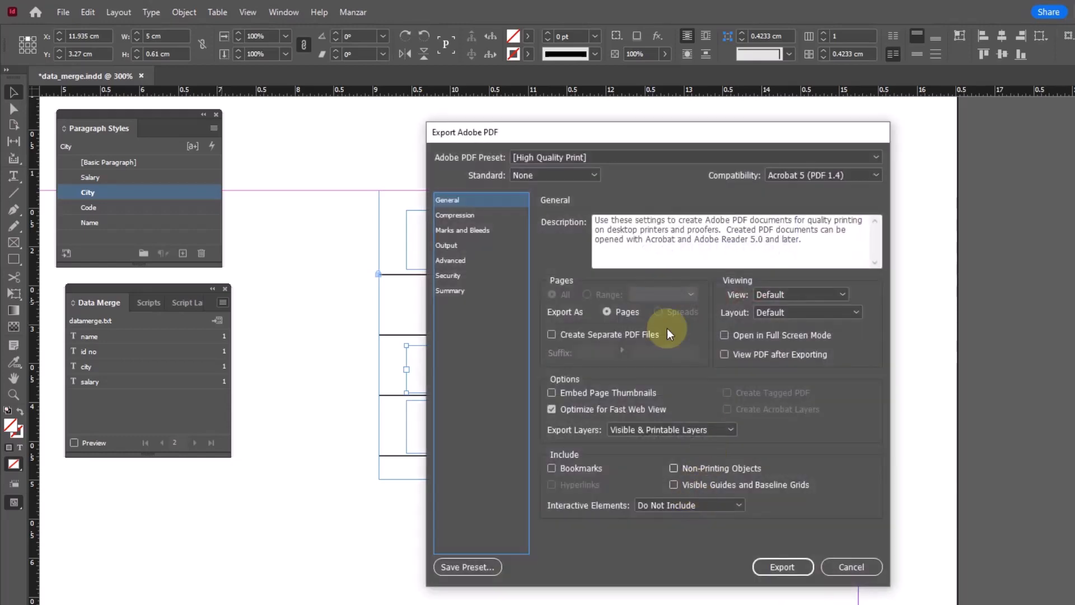
pyautogui.click(783, 567)
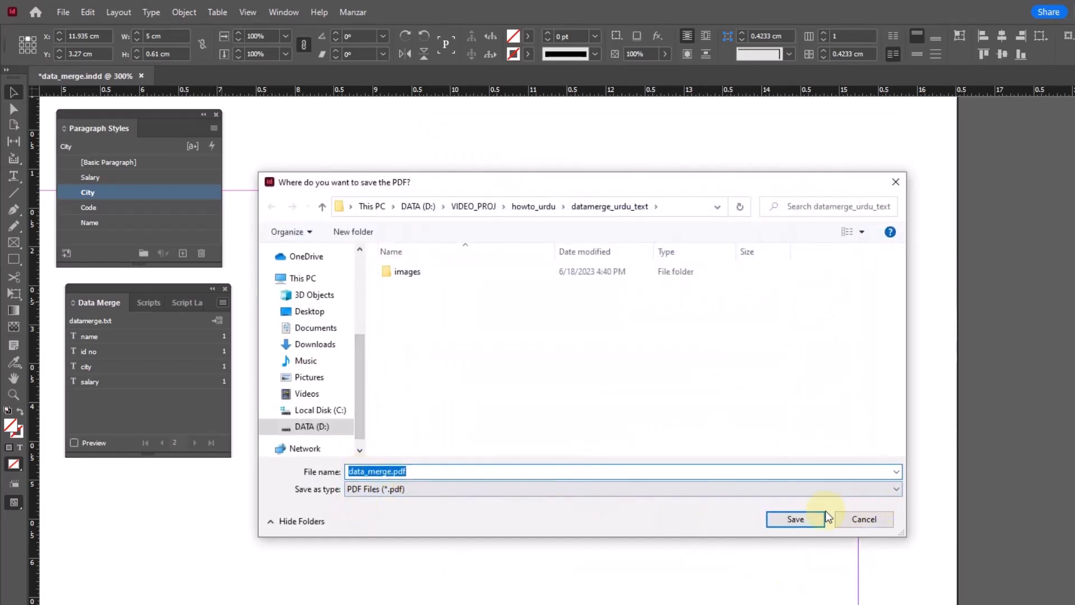
pyautogui.click(793, 518)
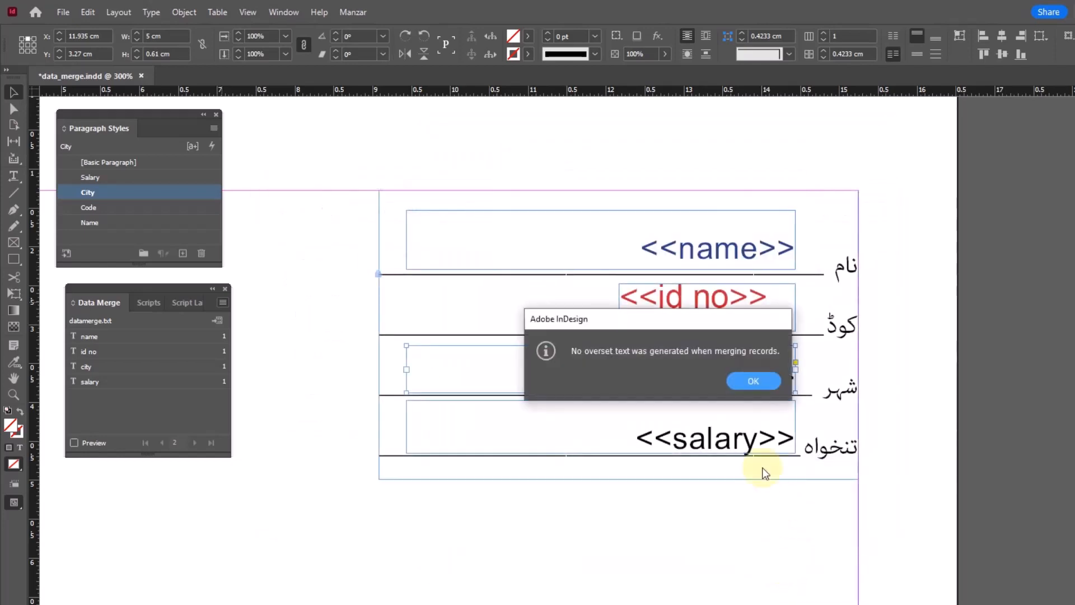
pyautogui.click(754, 381)
# Open data_merge.pdf from the datamerge_urdu_text folder, check the merged records on its pages, and return to the InDesign form.
pyautogui.hotkey('alt', 'Tab')
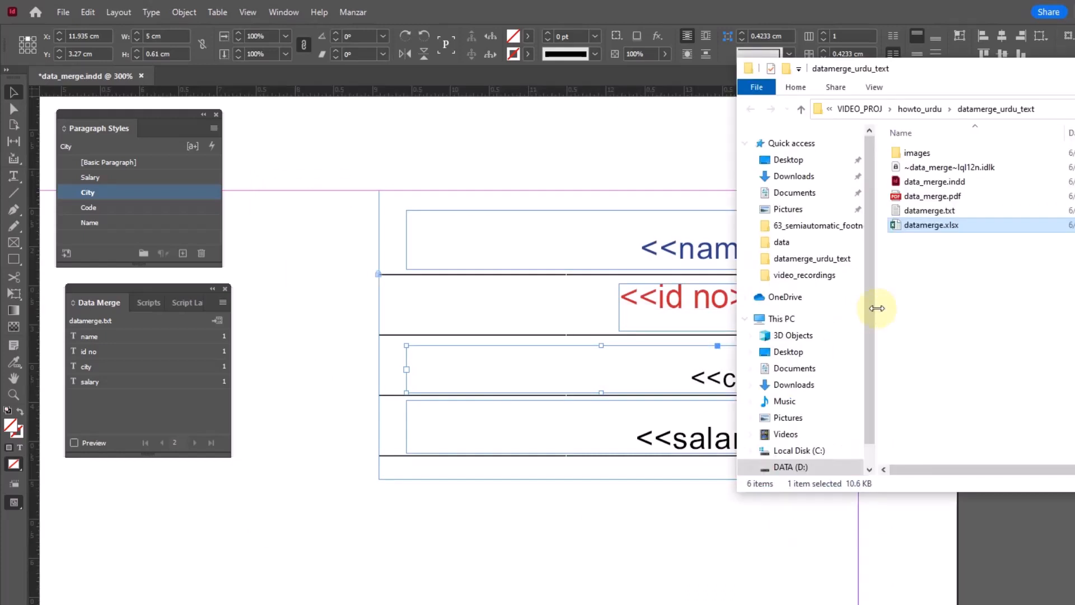
pyautogui.doubleClick(908, 197)
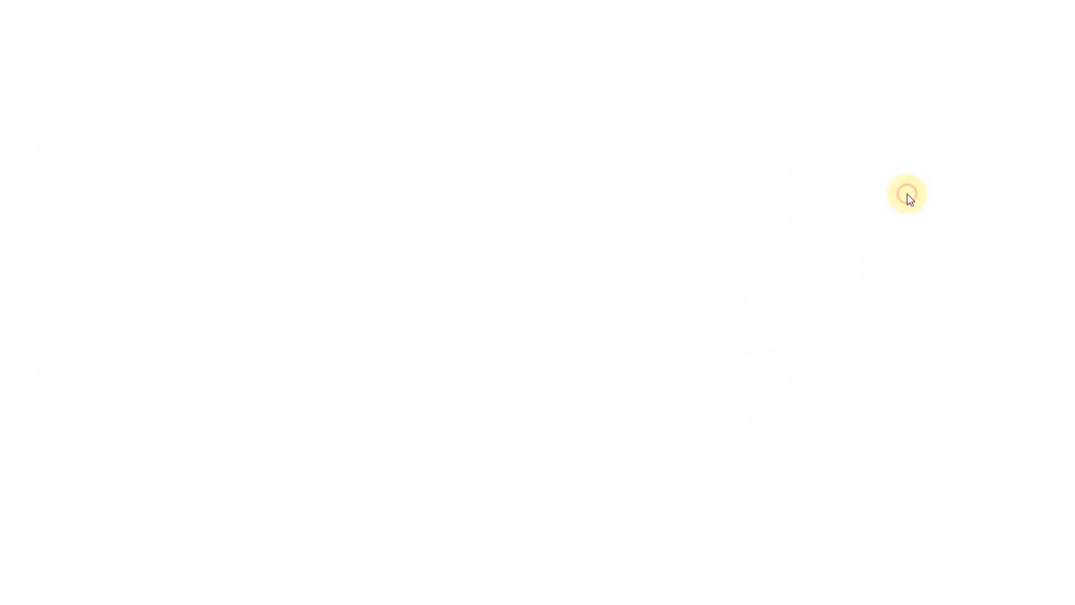
pyautogui.scroll(15, 599, 428)
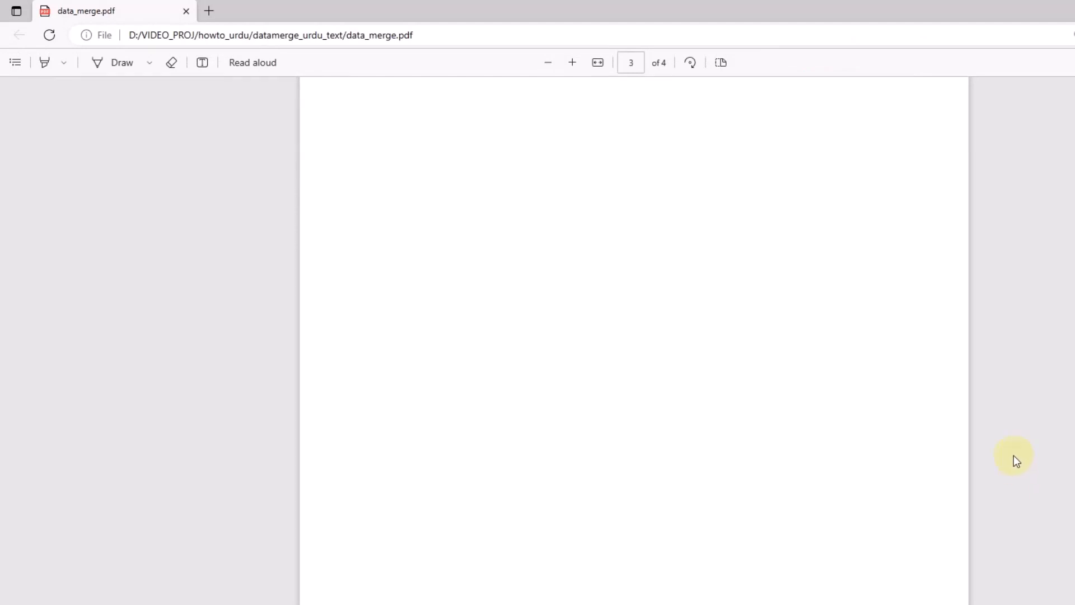
pyautogui.scroll(20, 893, 411)
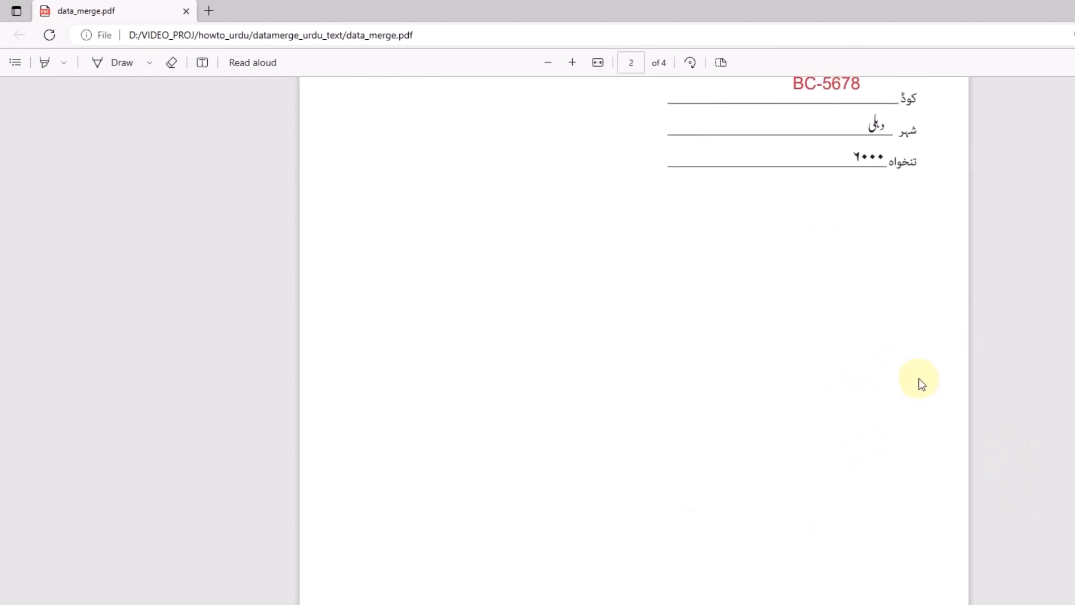
pyautogui.scroll(5, 887, 395)
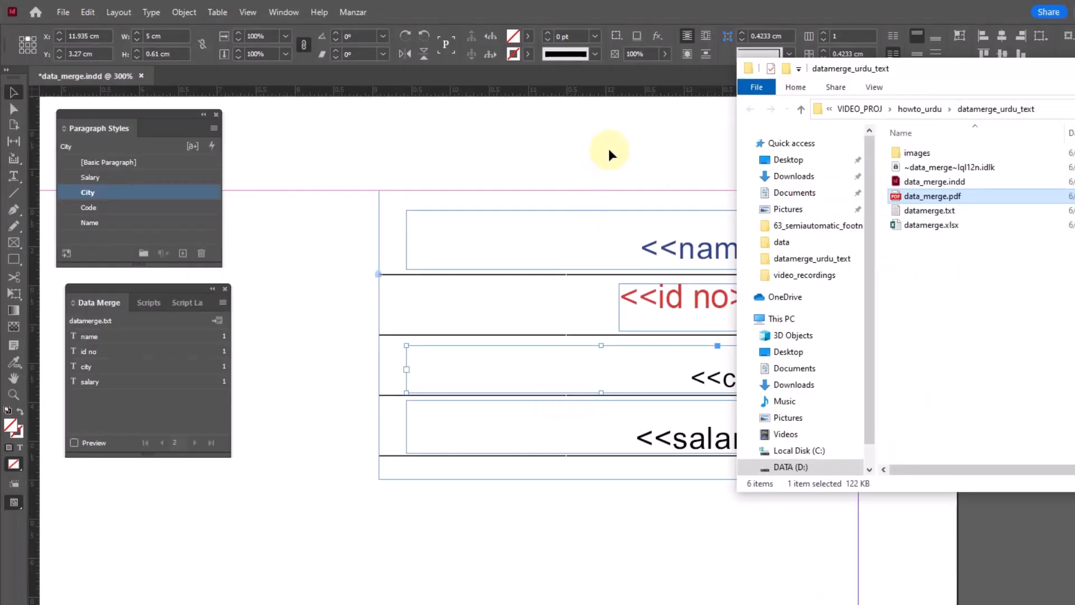
pyautogui.click(609, 148)
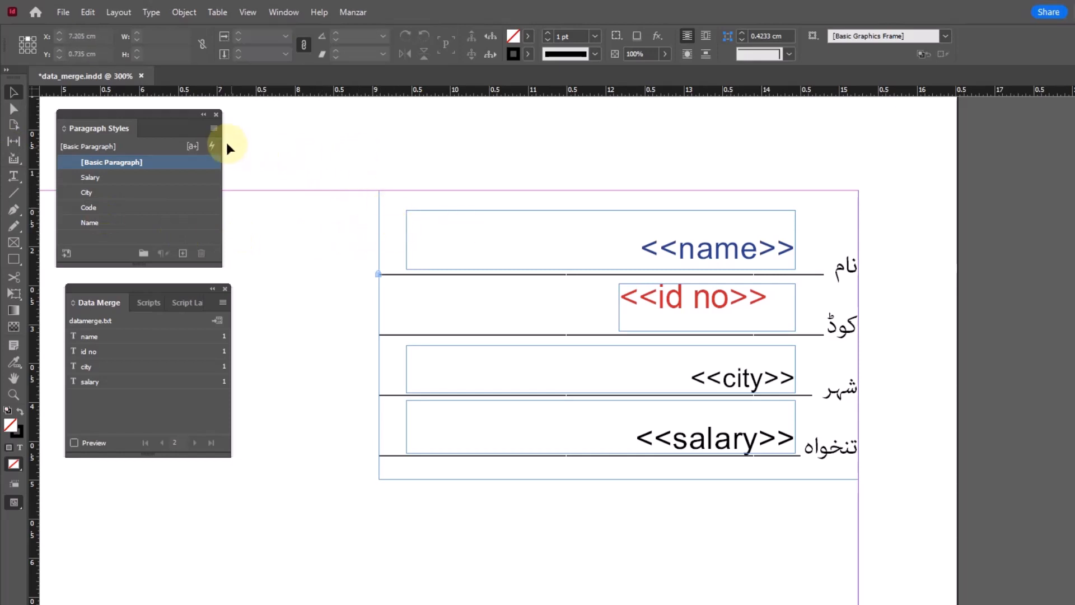
# Create a merged InDesign document from all records with a single record per document page.
pyautogui.click(222, 302)
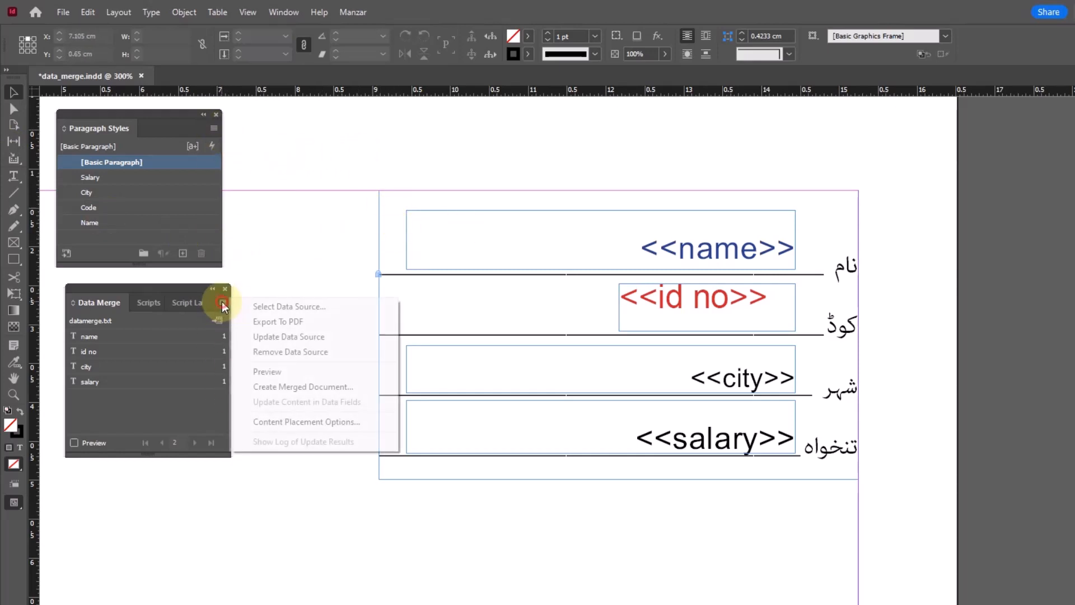
pyautogui.click(276, 386)
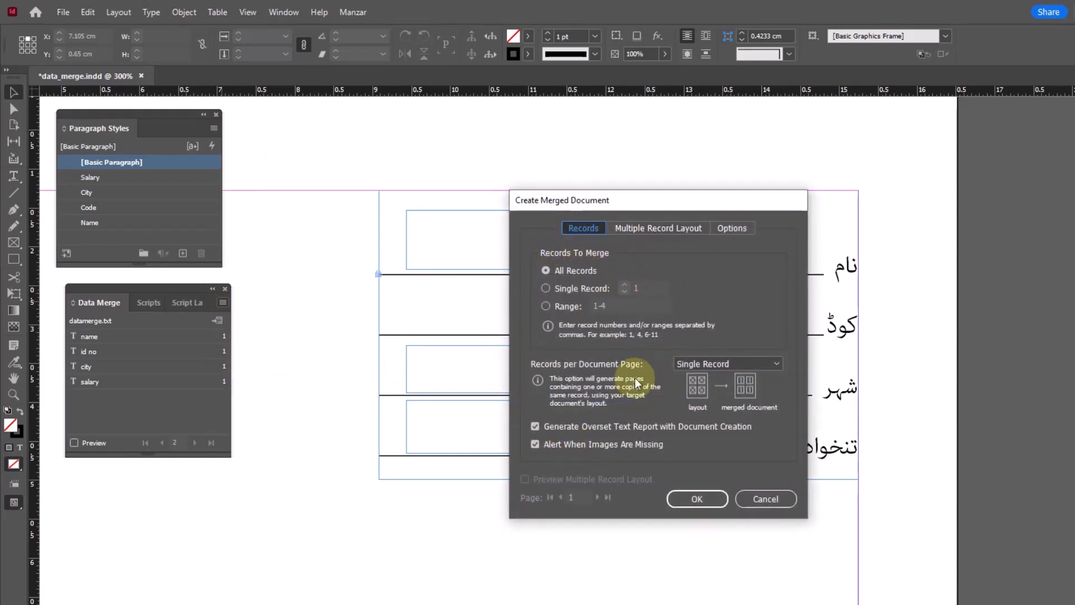
pyautogui.click(696, 498)
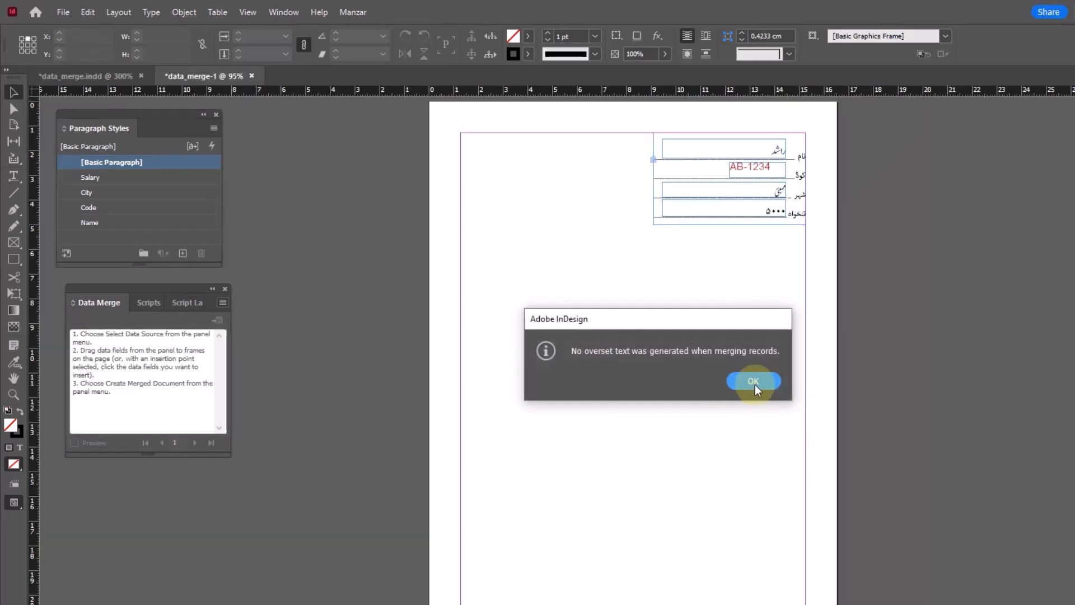
pyautogui.click(753, 382)
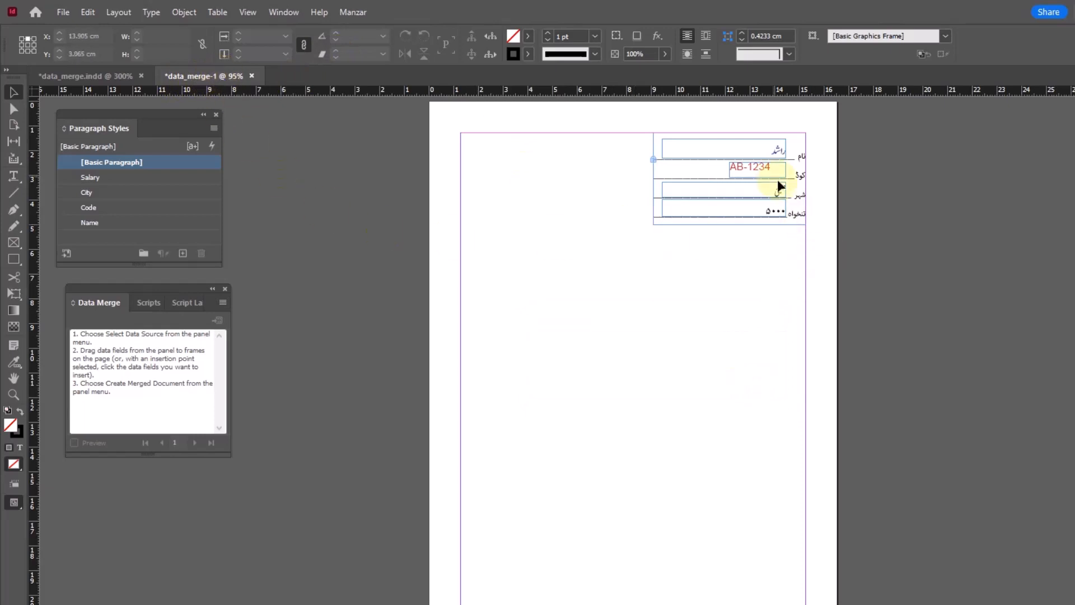
# Look through the pages of the merged document and check the fields of the شاہد record up close.
pyautogui.scroll(3, 872, 288)
pyautogui.scroll(-20, 875, 280)
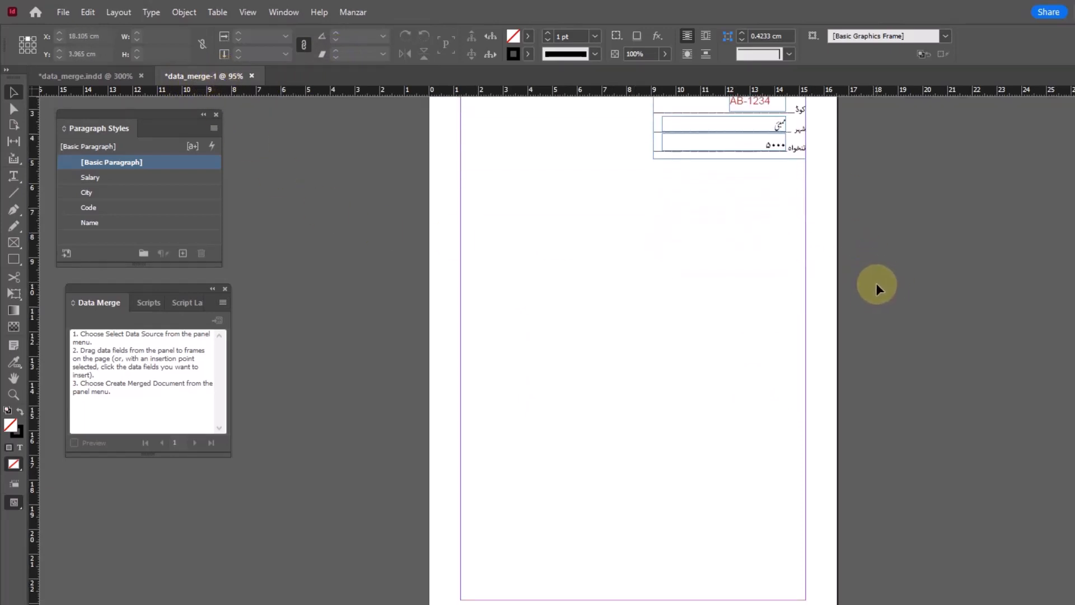
pyautogui.scroll(-20, 875, 277)
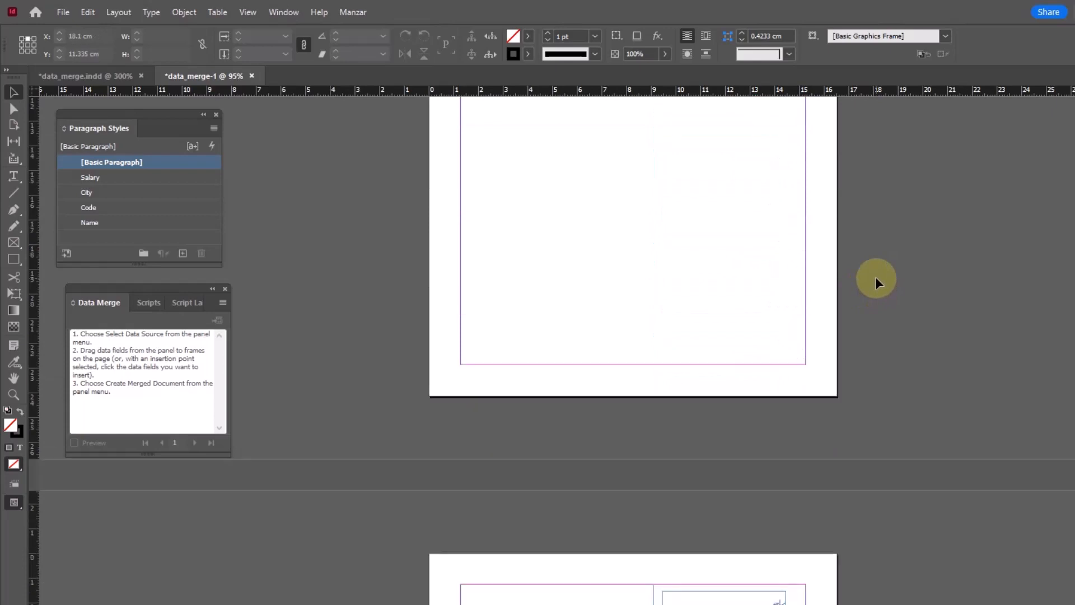
pyautogui.scroll(9, 878, 290)
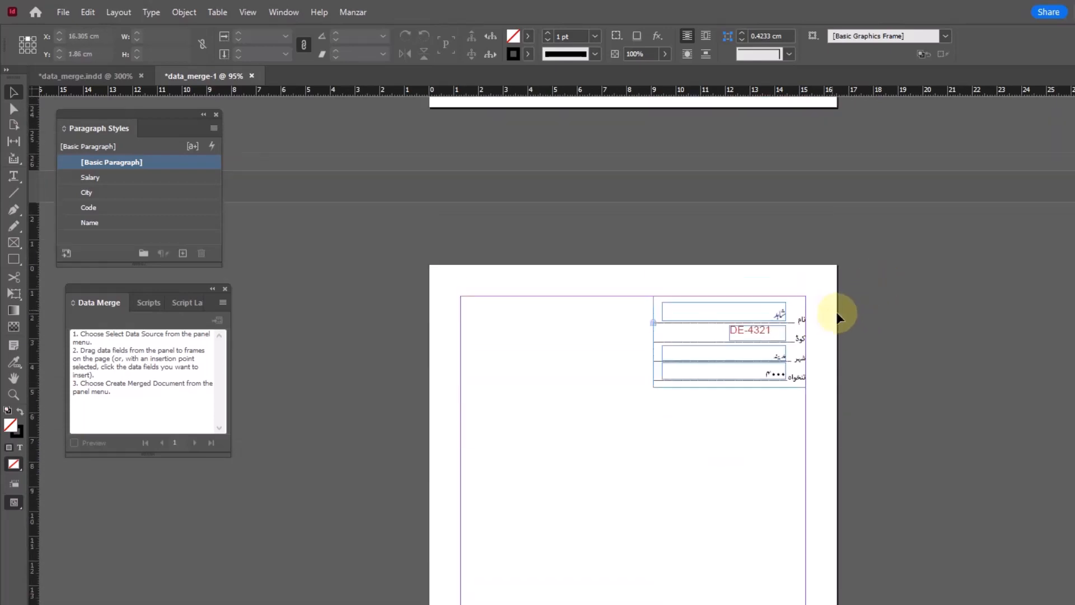
pyautogui.hotkey('ctrl', 'space')
pyautogui.moveTo(617, 293); pyautogui.dragTo(860, 444)
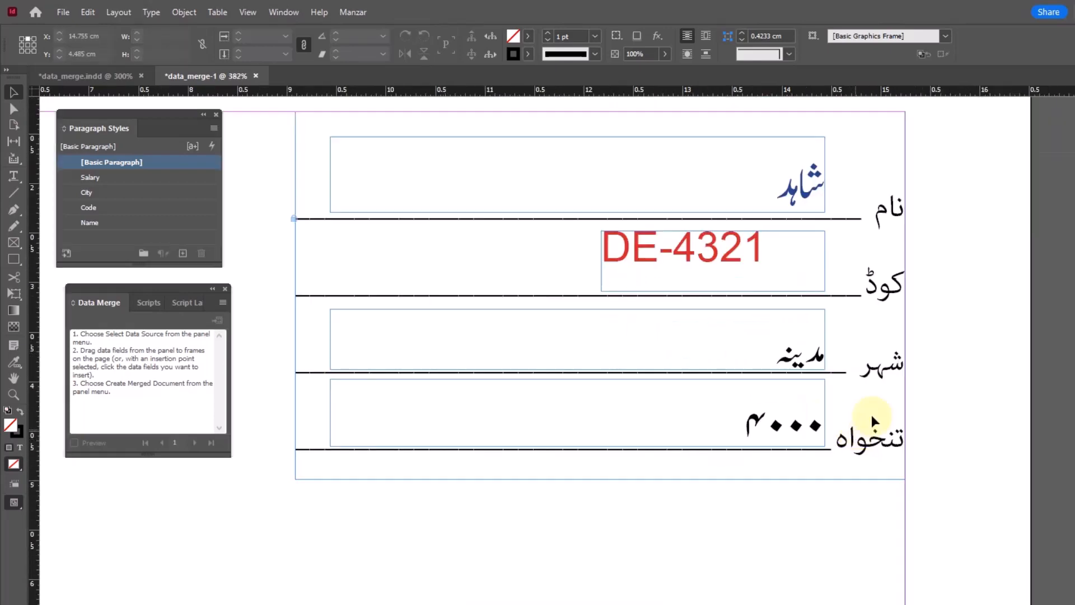
pyautogui.scroll(5, 689, 425)
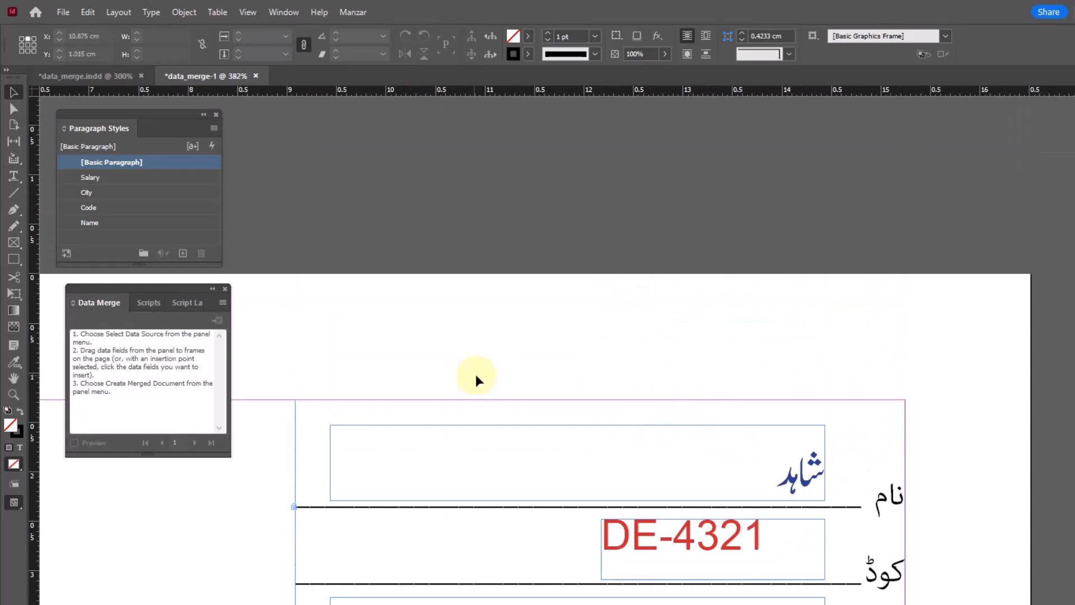
pyautogui.scroll(-4, 480, 492)
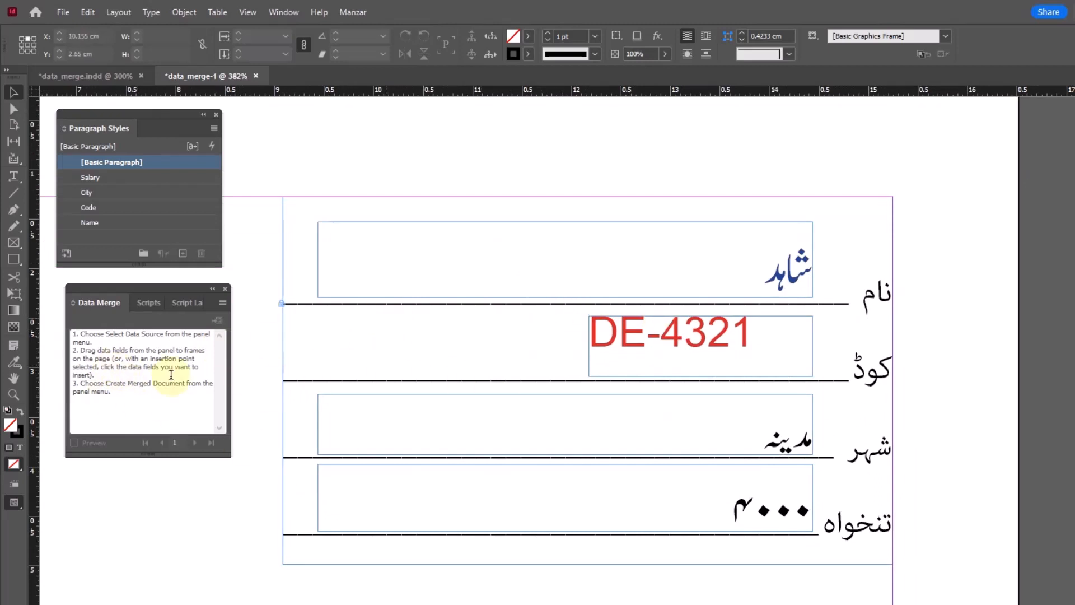
pyautogui.click(150, 381)
pyautogui.click(512, 330)
pyautogui.click(182, 389)
pyautogui.click(447, 248)
pyautogui.click(164, 396)
pyautogui.click(442, 336)
pyautogui.click(171, 396)
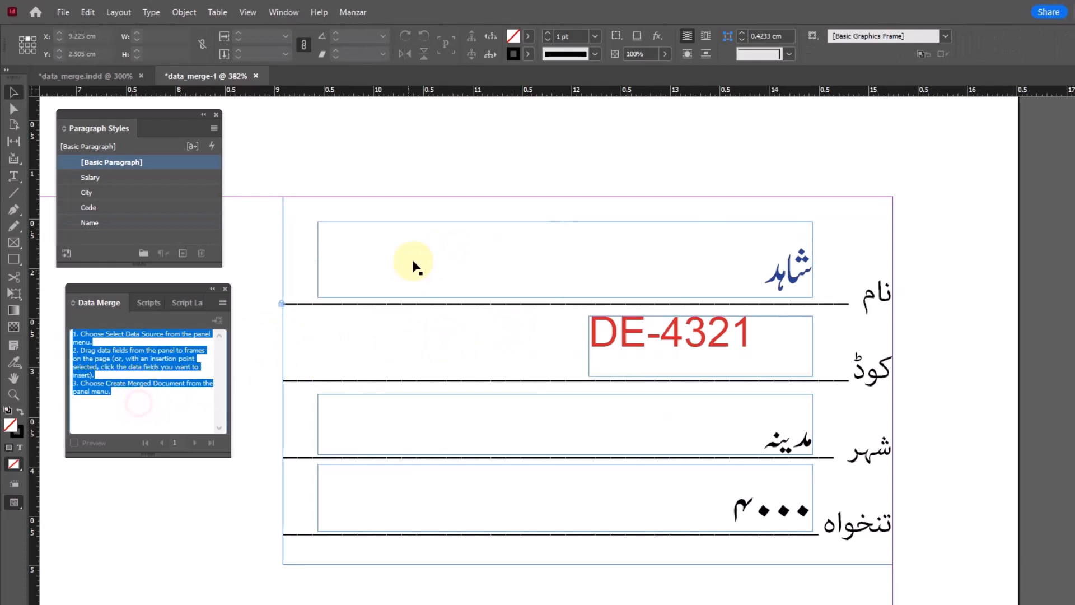
# Return to the data_merge.indd form and open datamerge.xlsx from the datamerge_urdu_text folder in Excel.
pyautogui.click(91, 73)
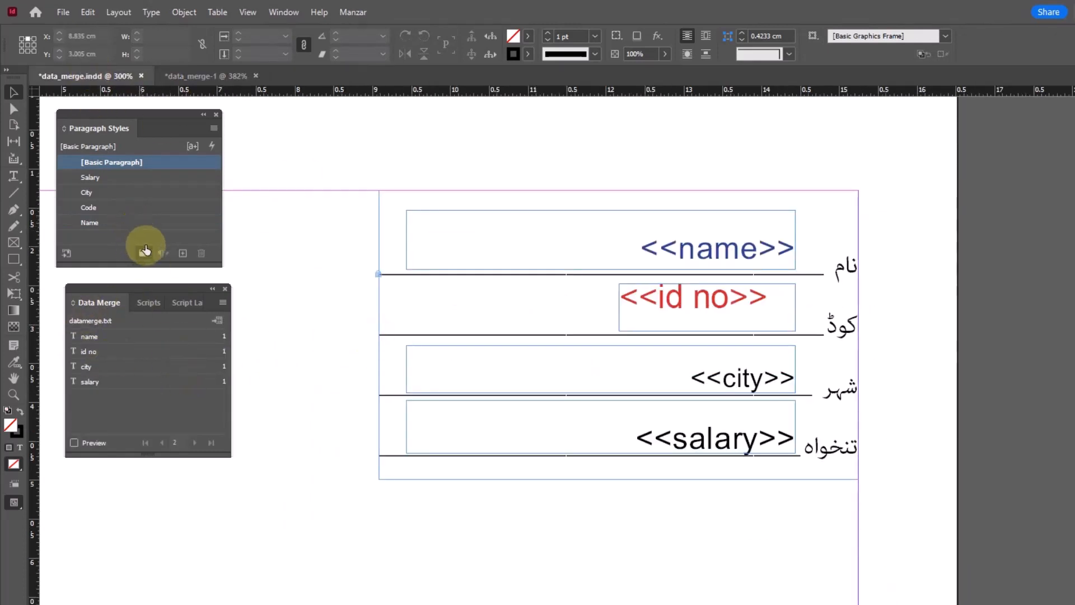
pyautogui.hotkey('alt', 'Tab')
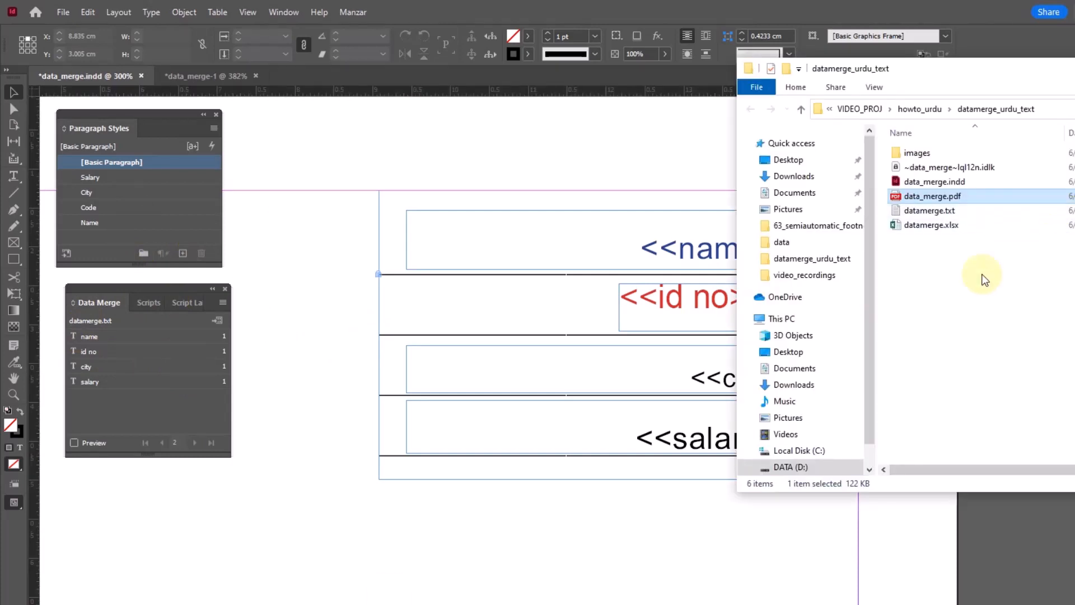
pyautogui.click(932, 226)
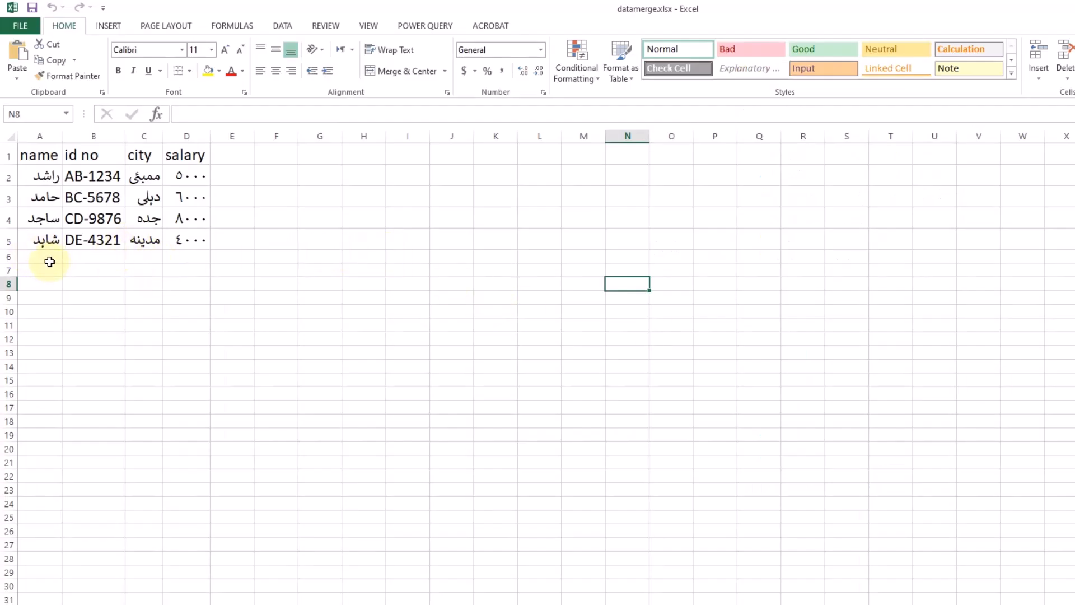
# Replace the four digits of the id no in cell B5 with zeros, keeping the DE- prefix.
pyautogui.click(91, 247)
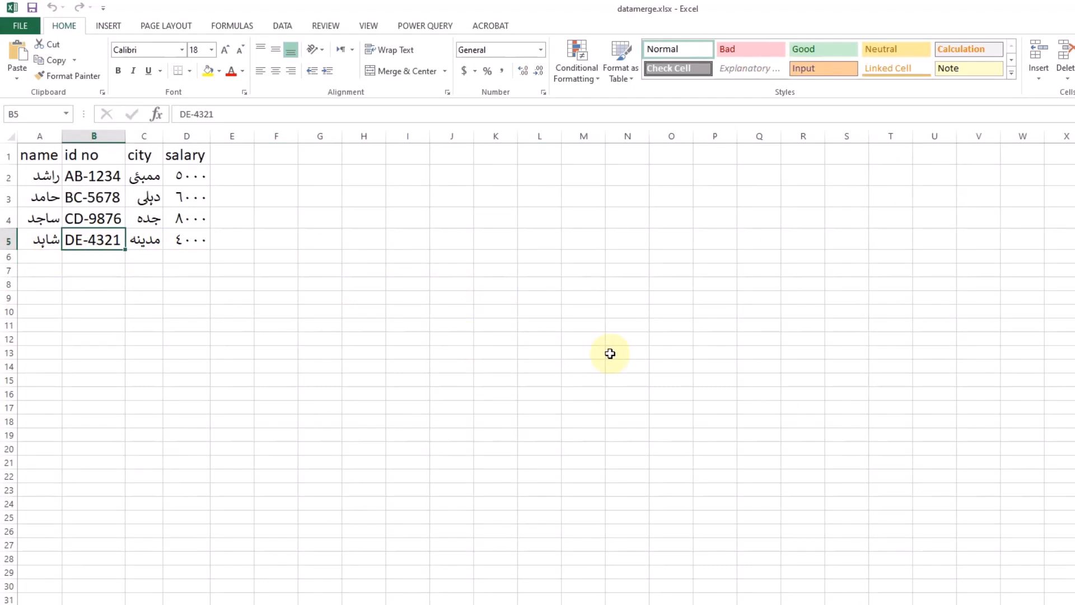
pyautogui.press('F2')
pyautogui.press('BackSpace')
pyautogui.press('BackSpace')
pyautogui.press('BackSpace')
pyautogui.press('BackSpace')
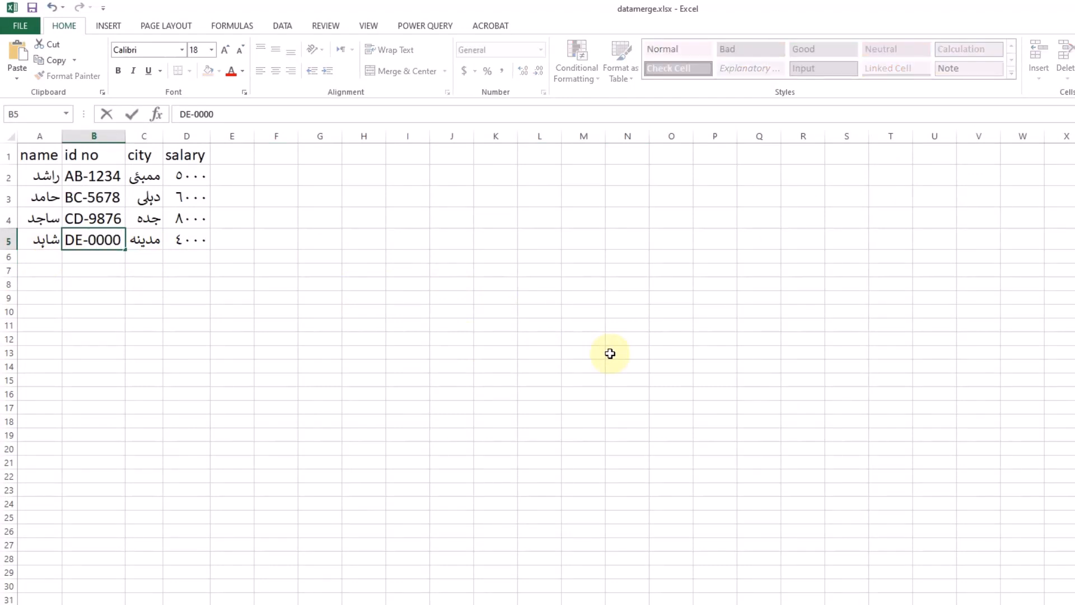
pyautogui.press('Return')
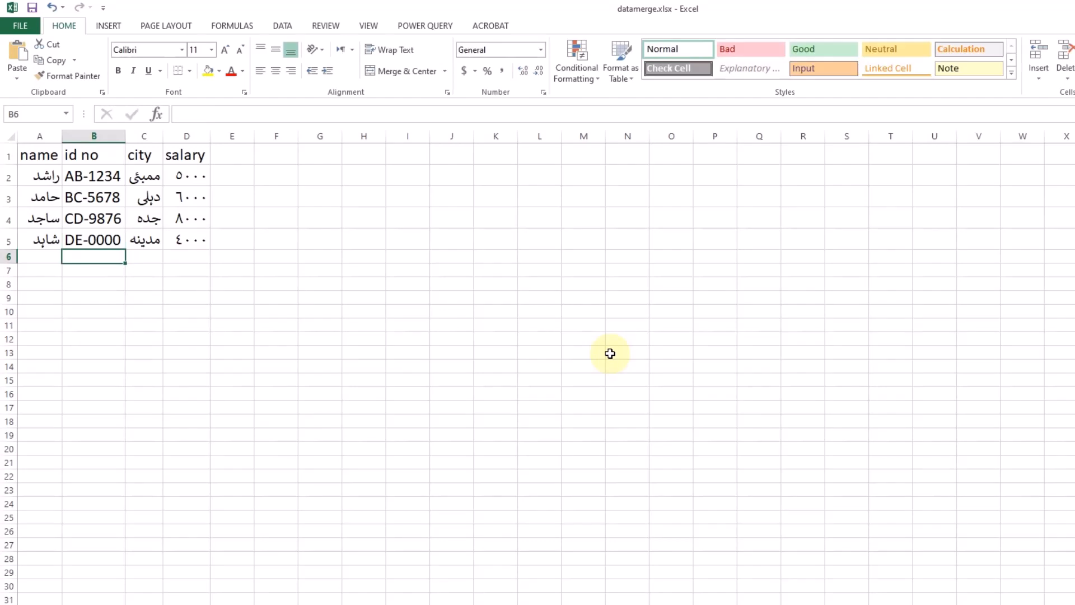
# Save the sheet as Unicode Text over the existing datamerge.txt in datamerge_urdu_text, keep that format, and close Excel.
pyautogui.click(20, 26)
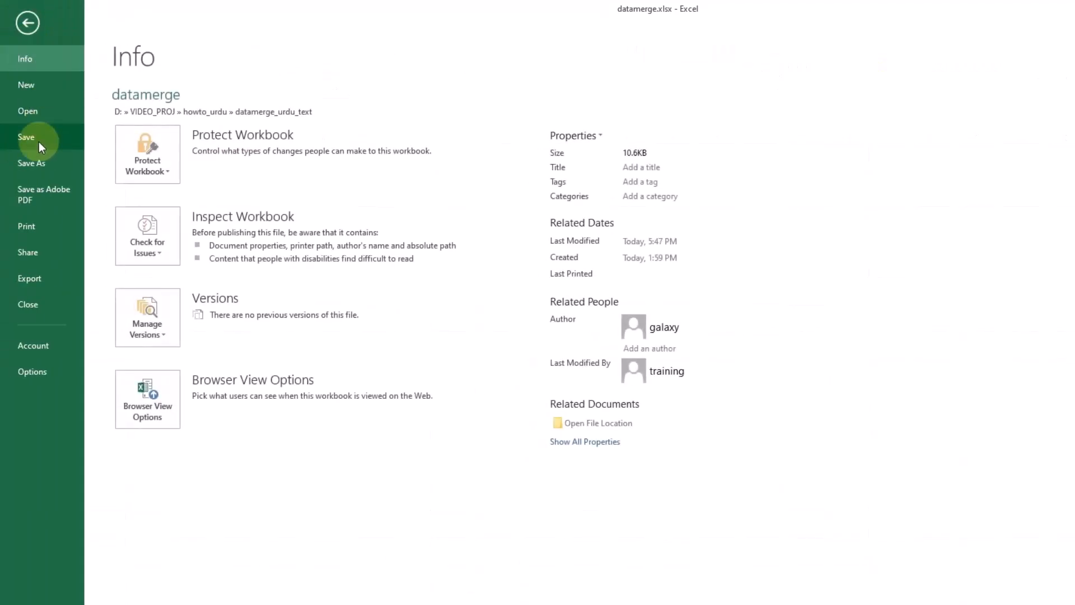
pyautogui.click(35, 163)
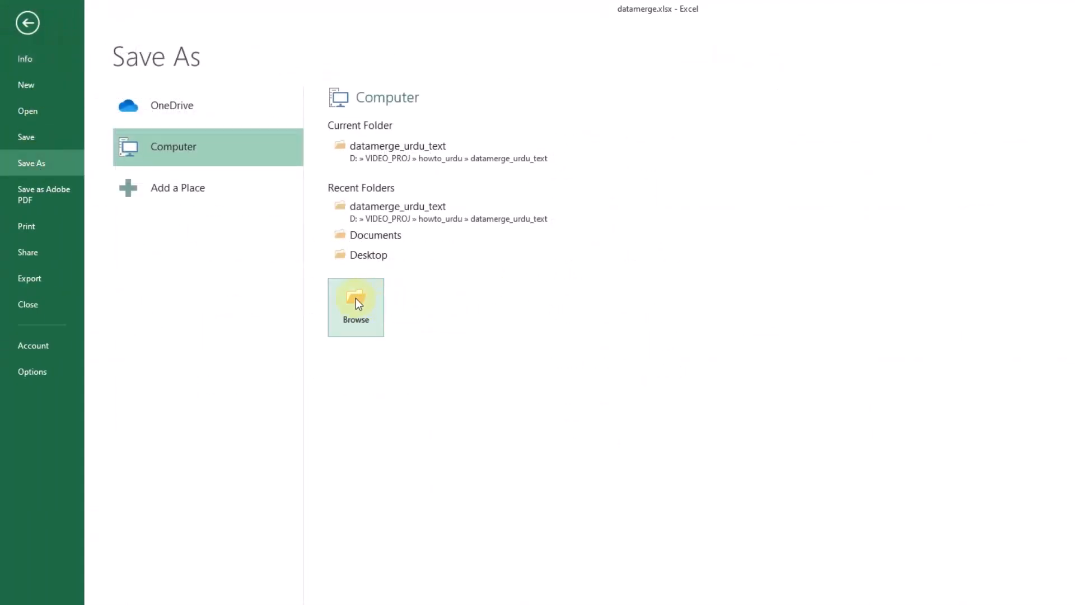
pyautogui.click(356, 303)
pyautogui.click(213, 295)
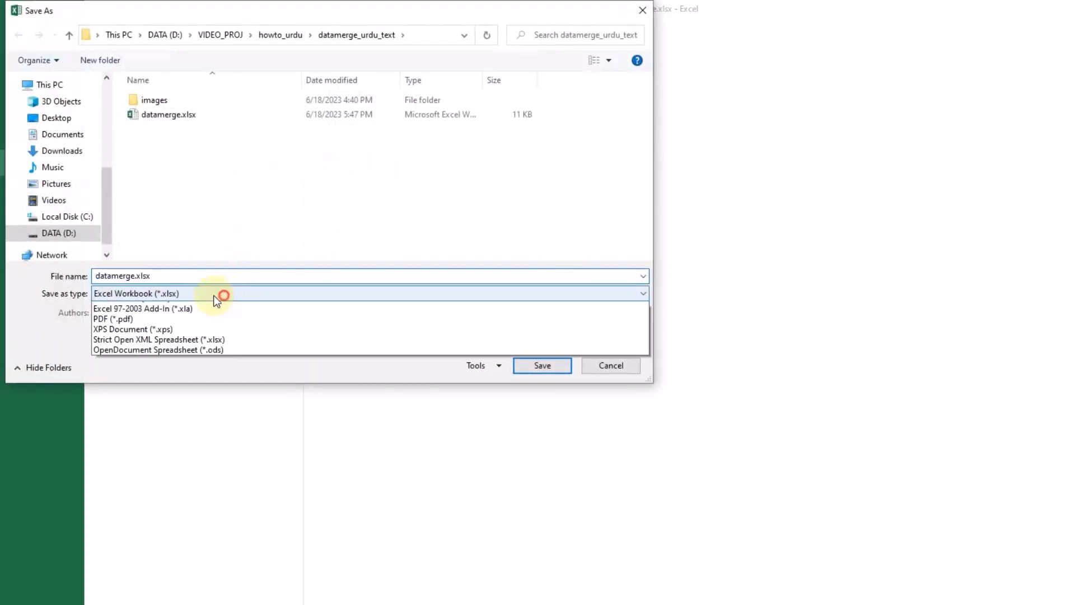
pyautogui.click(147, 418)
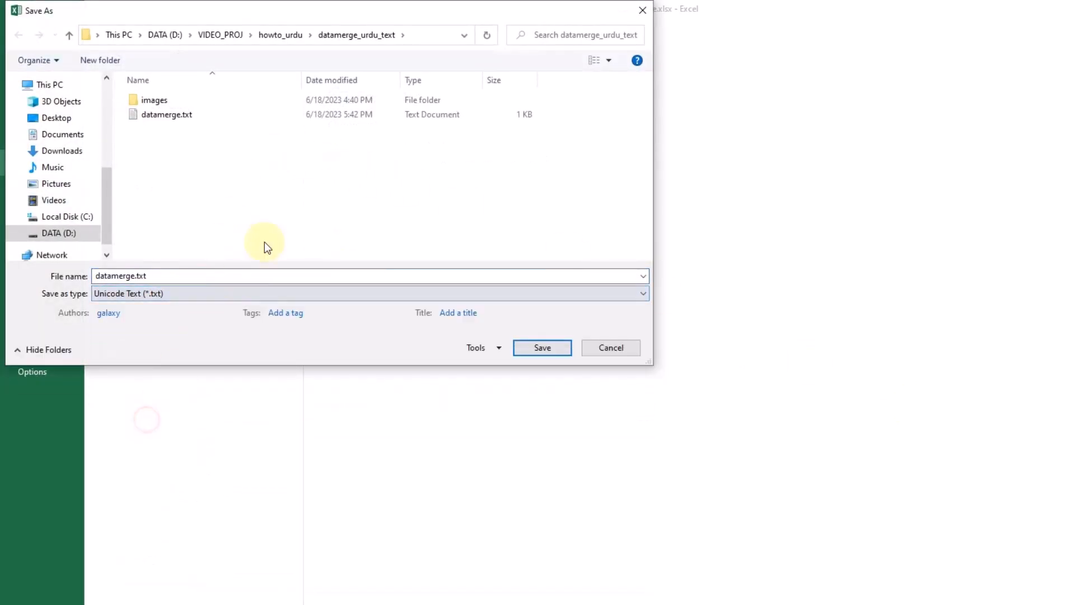
pyautogui.click(165, 114)
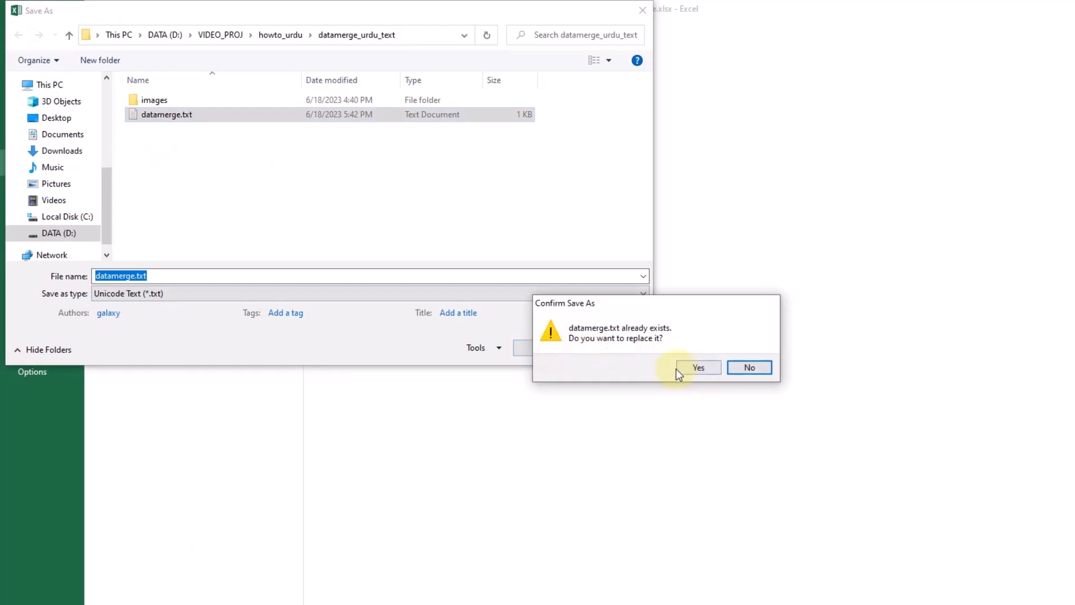
pyautogui.click(694, 367)
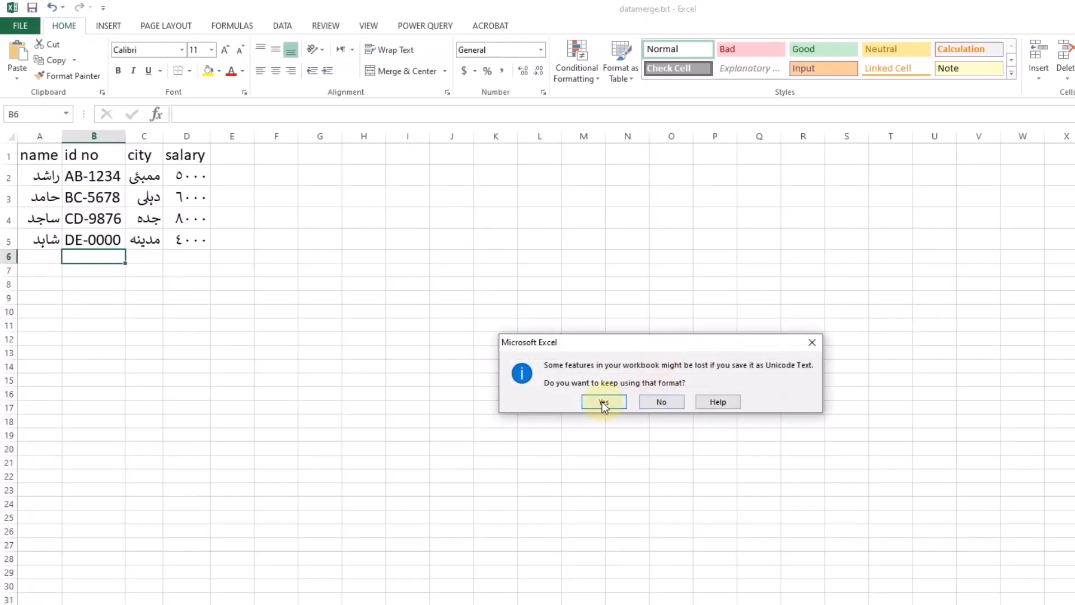
pyautogui.click(603, 402)
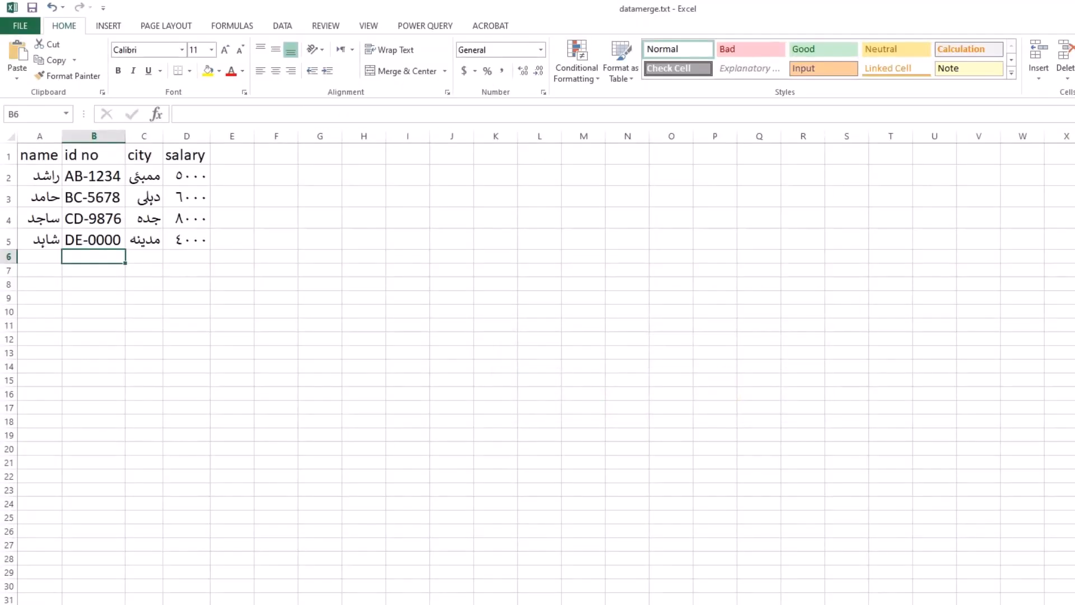
pyautogui.hotkey('alt', 'F4')
pyautogui.click(667, 377)
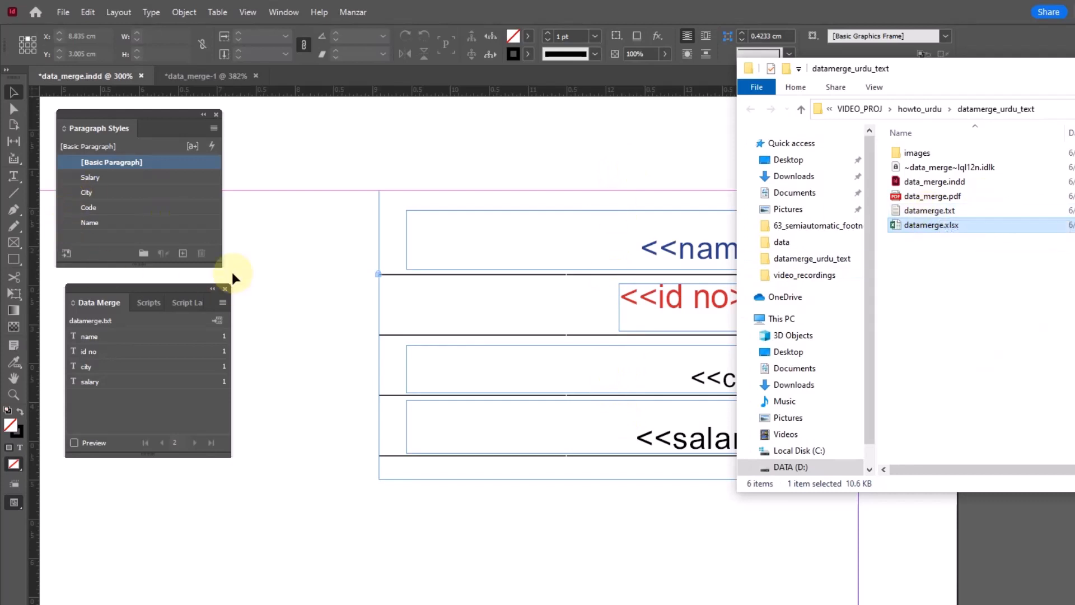
# Switch back to the data_merge.indd form in InDesign and update its data source.
pyautogui.click(143, 117)
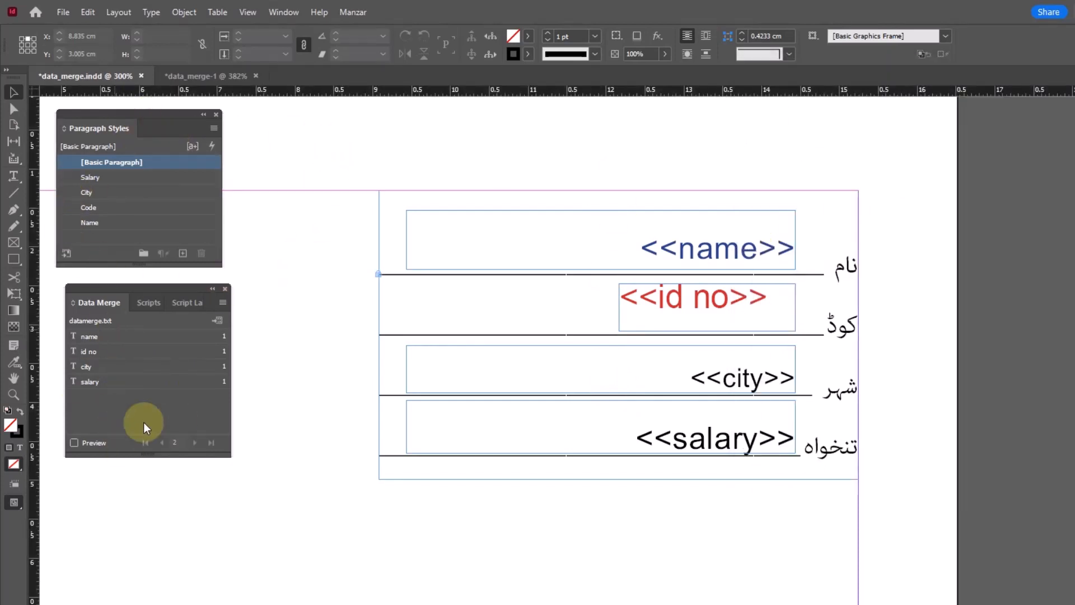
pyautogui.click(223, 302)
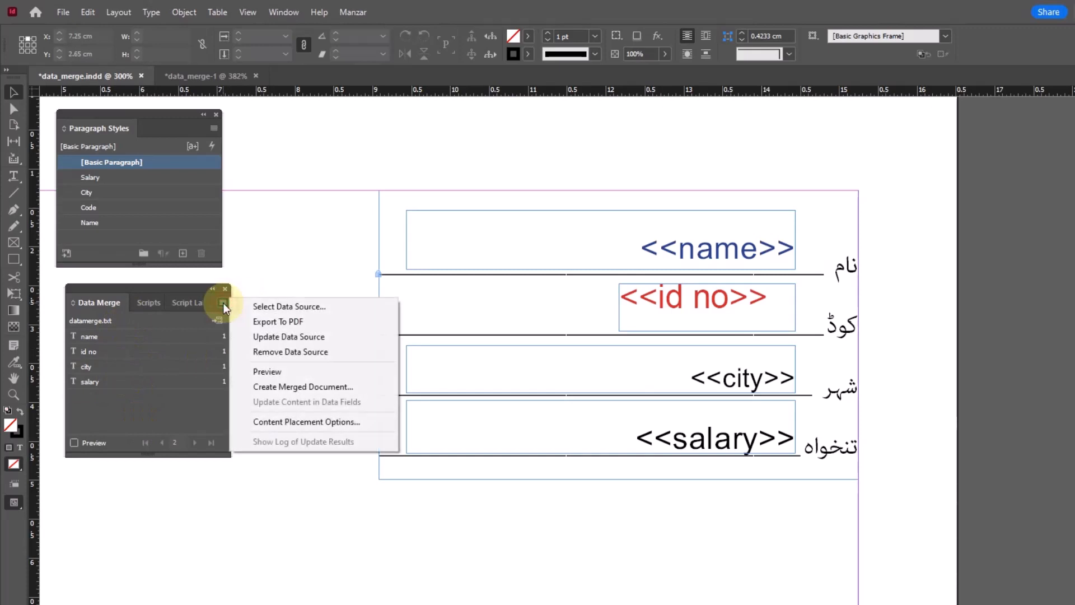
pyautogui.click(287, 336)
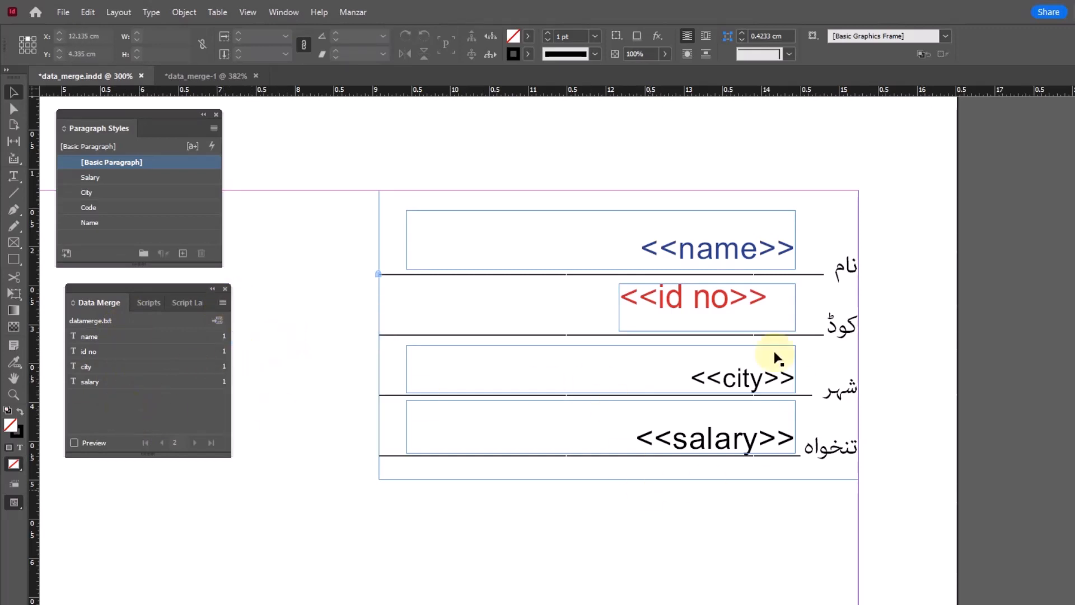
# Turn on the merge preview and advance from record 2 to record 4 to check the edited id no.
pyautogui.click(74, 443)
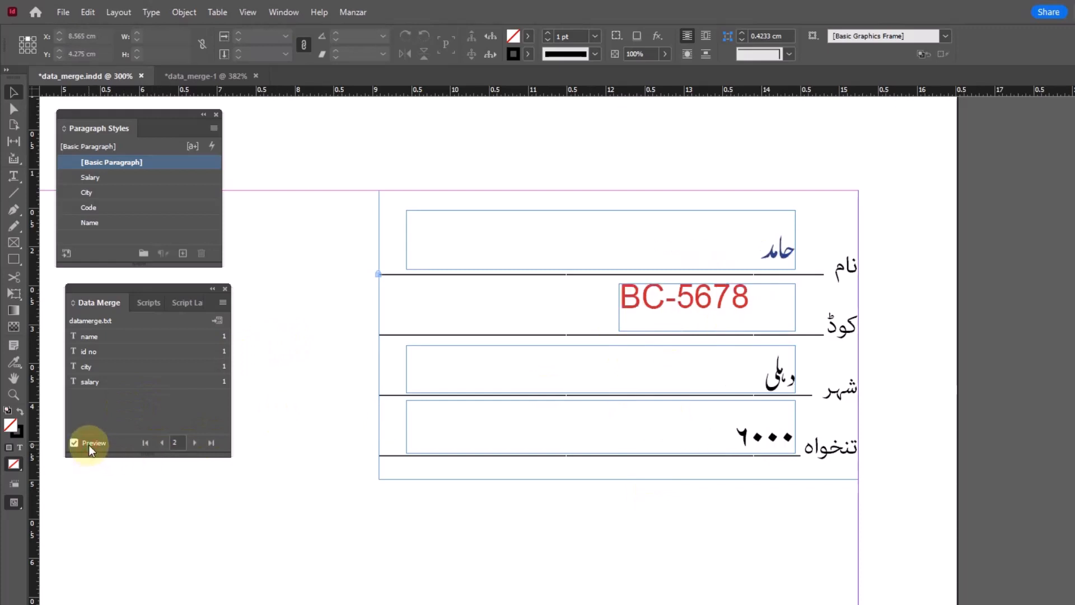
pyautogui.click(195, 443)
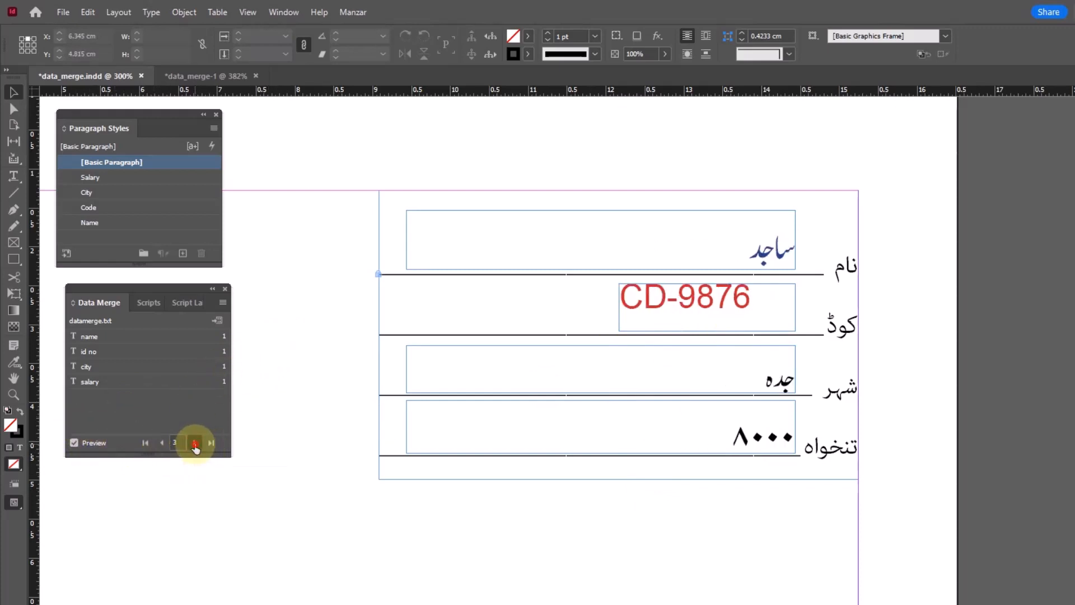
pyautogui.click(195, 443)
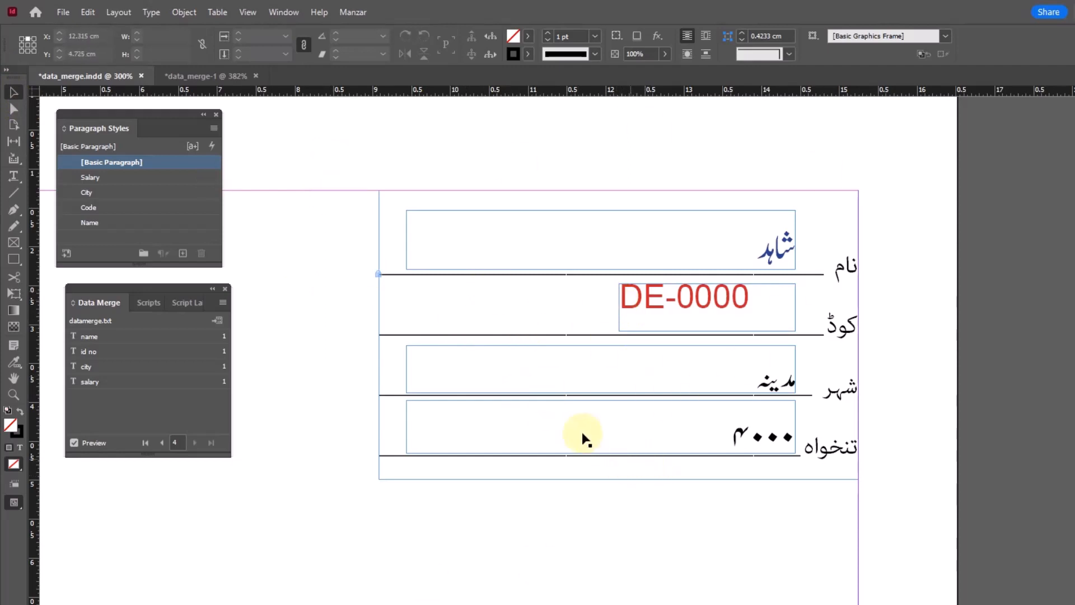
pyautogui.moveTo(508, 368); pyautogui.dragTo(632, 347)
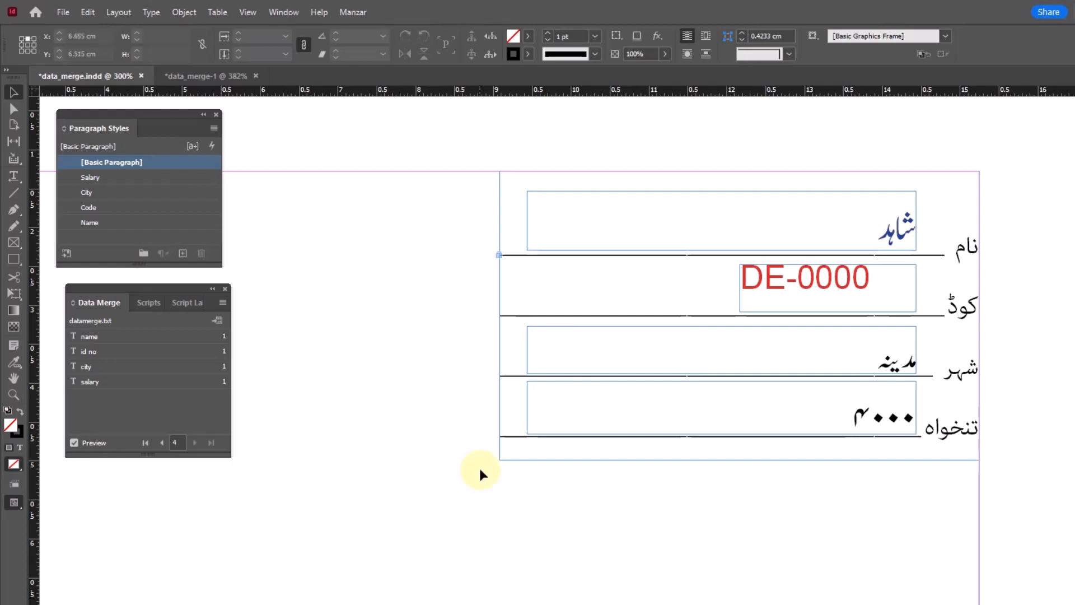
pyautogui.click(353, 604)
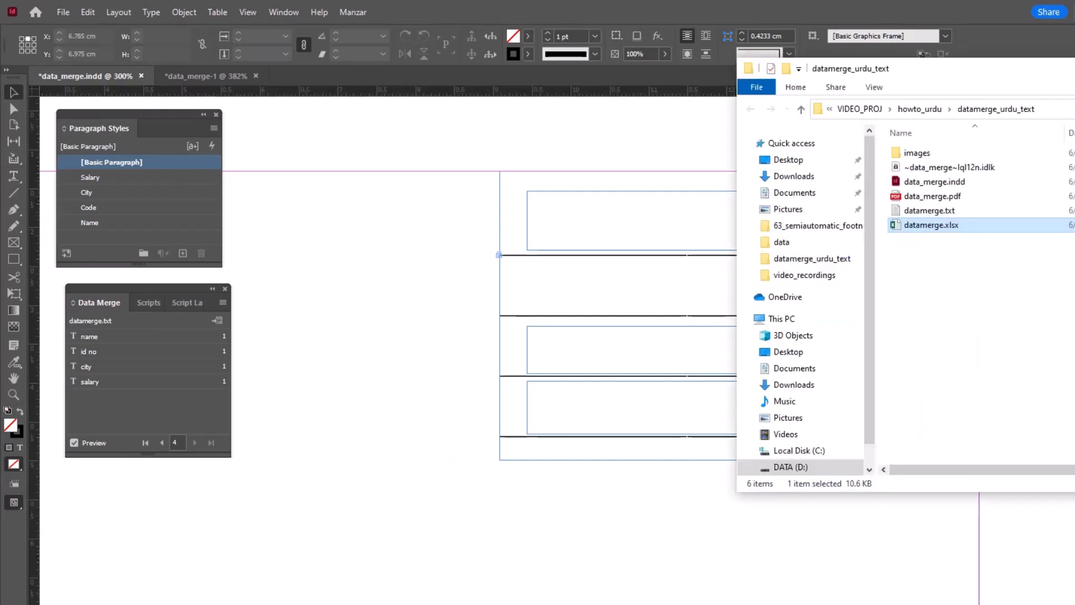
pyautogui.doubleClick(919, 227)
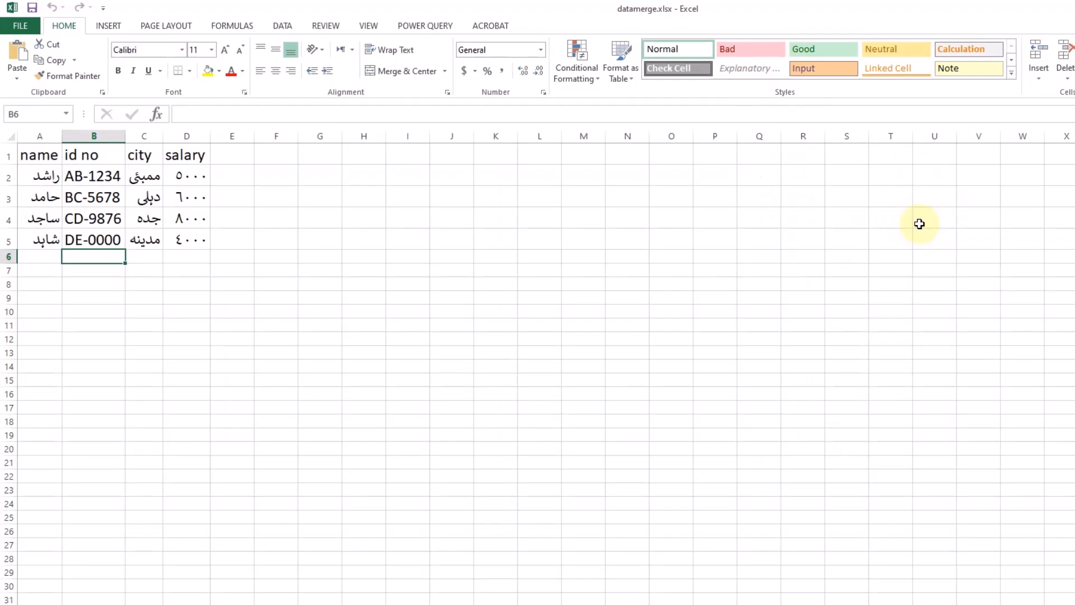
pyautogui.click(231, 158)
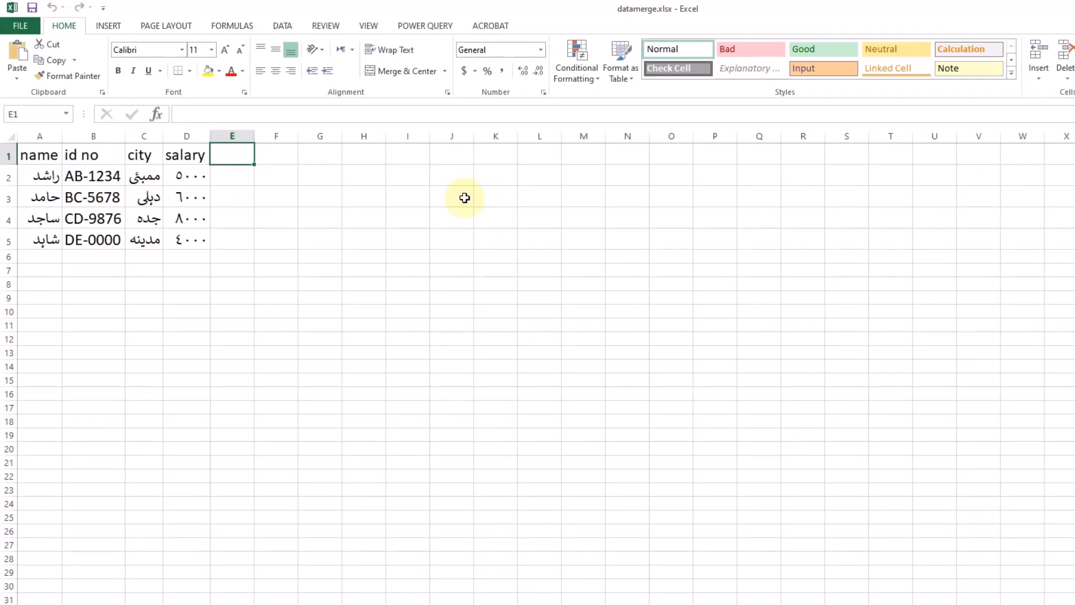
pyautogui.write('@')
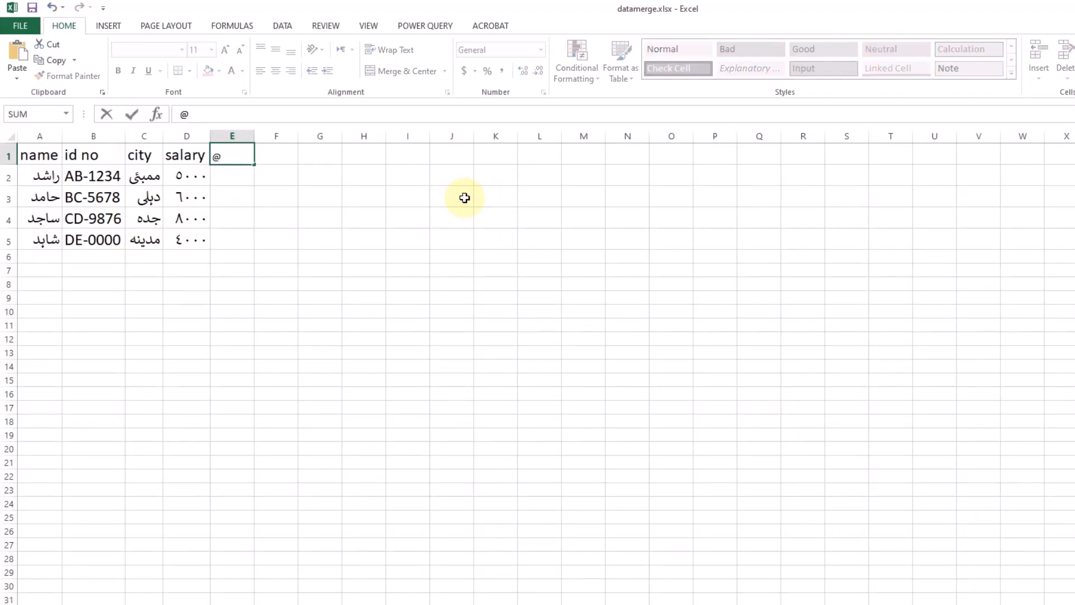
pyautogui.write('images')
pyautogui.press('Return')
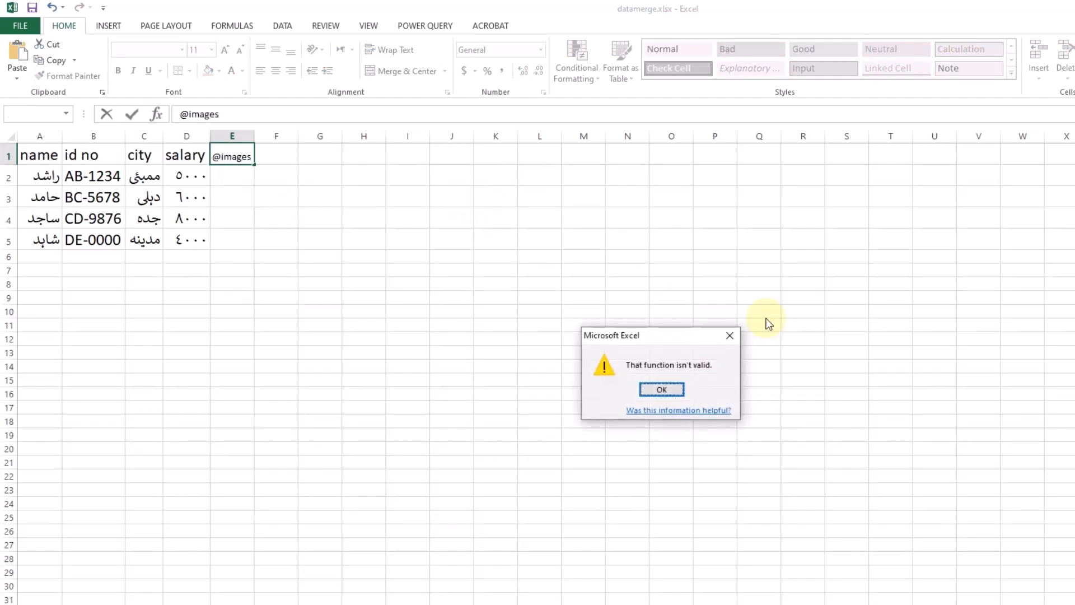
pyautogui.click(662, 391)
pyautogui.click(233, 118)
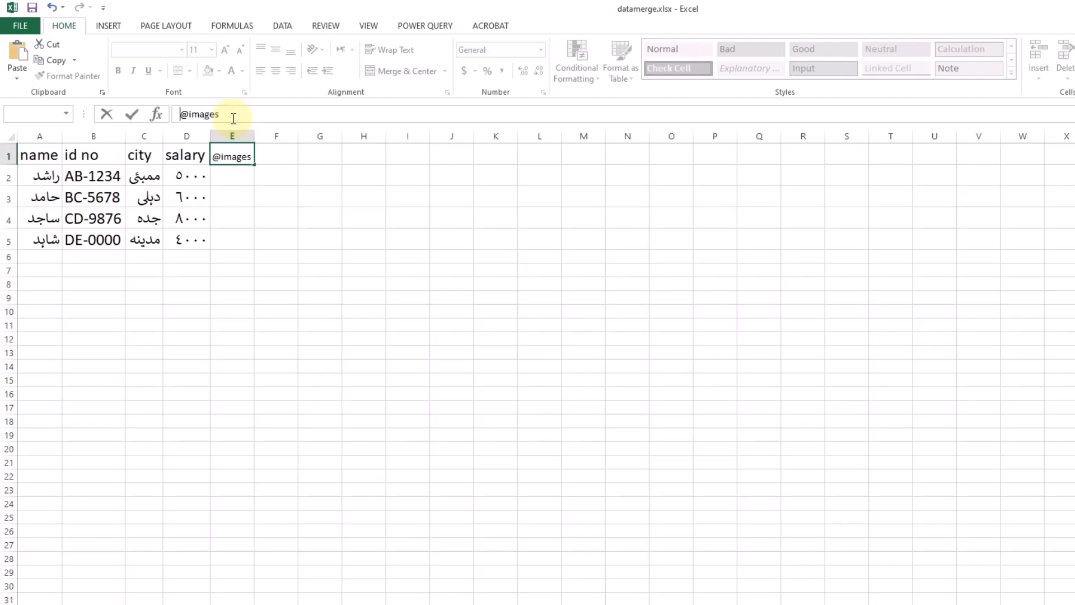
pyautogui.write("'")
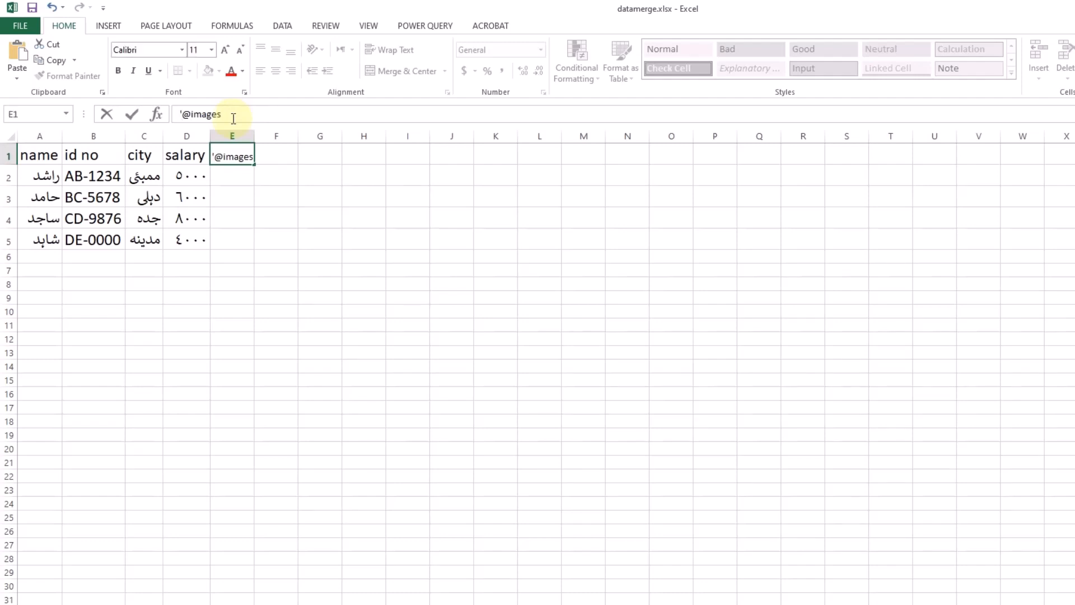
pyautogui.press('Return')
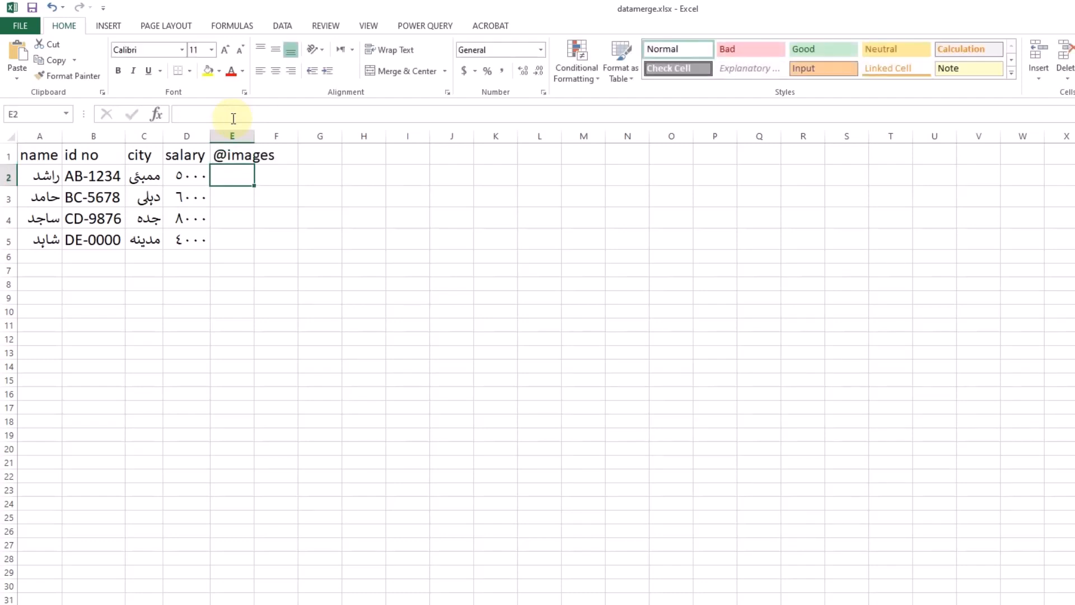
pyautogui.doubleClick(256, 137)
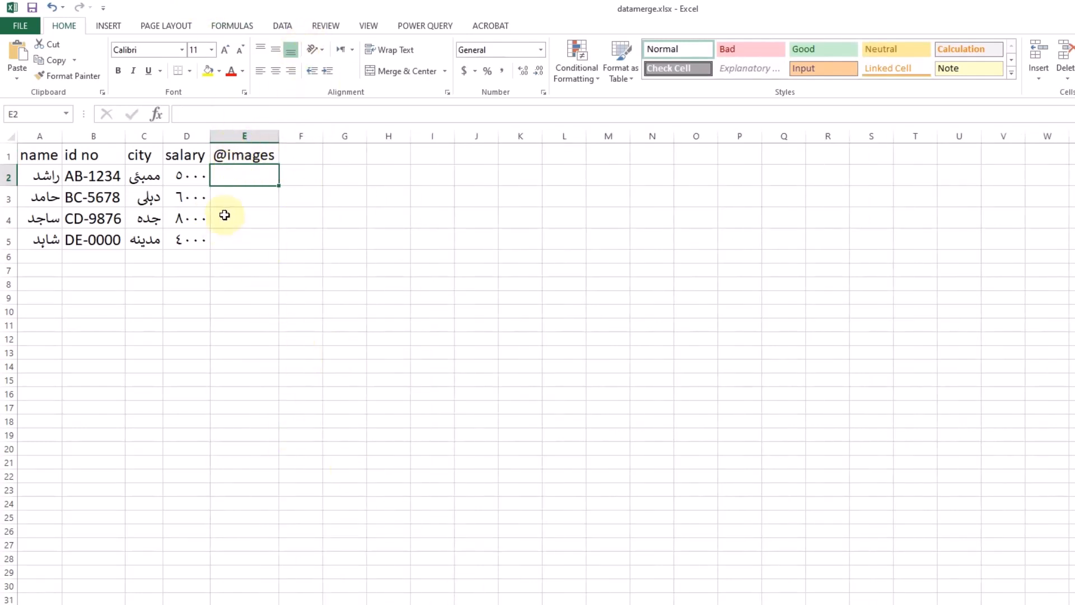
# Enter D:\VIDEO_PROJ\howto_urdu\datamerge_urdu_text\images\01.jpg, the path of the first picture in the images folder, in cell E2 and widen column E.
pyautogui.hotkey('alt', 'Tab')
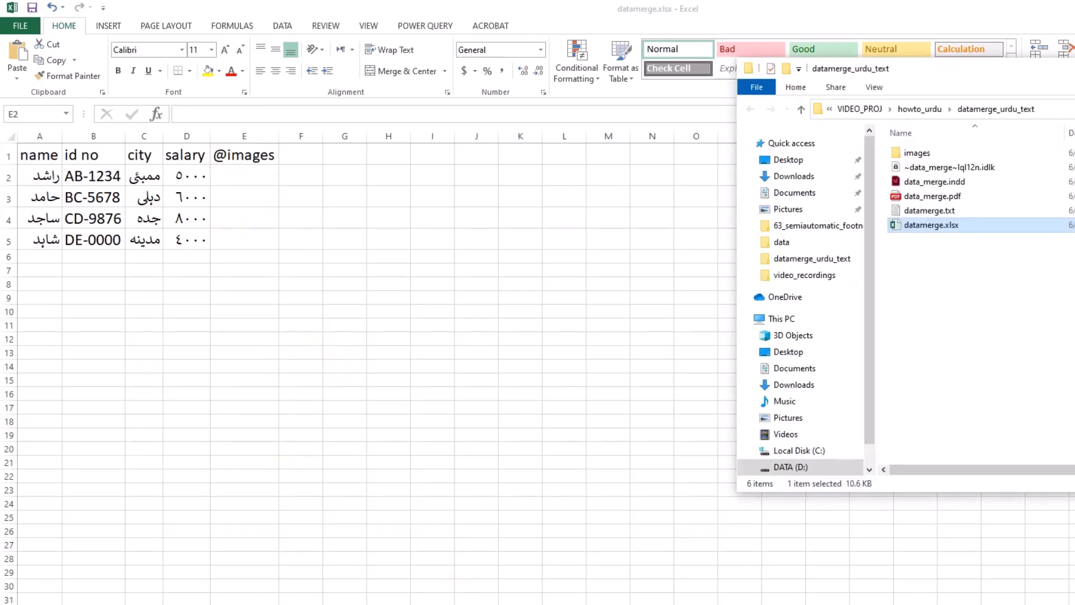
pyautogui.doubleClick(905, 153)
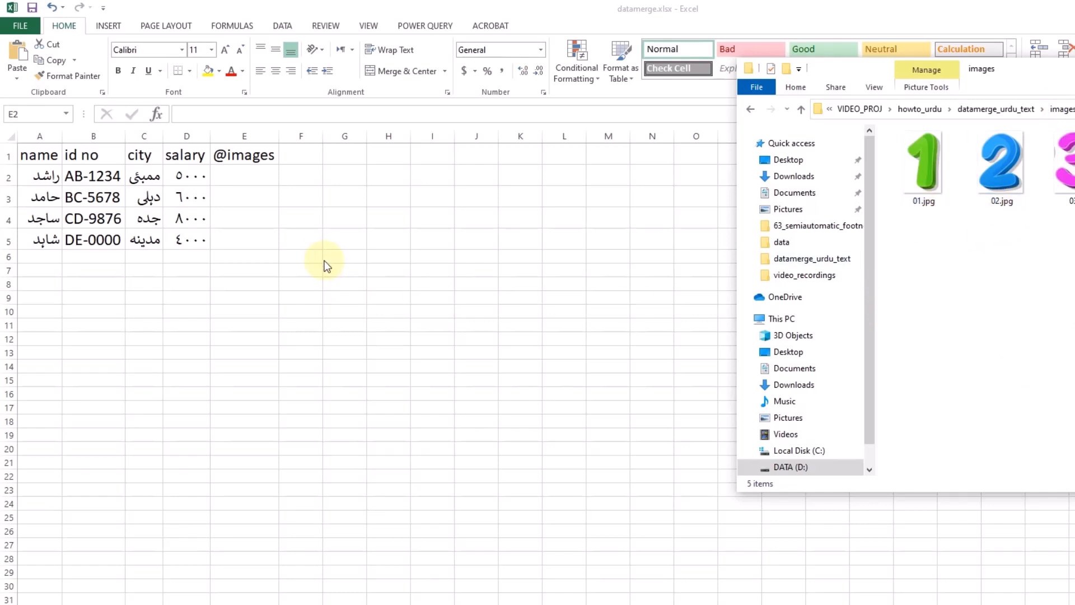
pyautogui.click(234, 178)
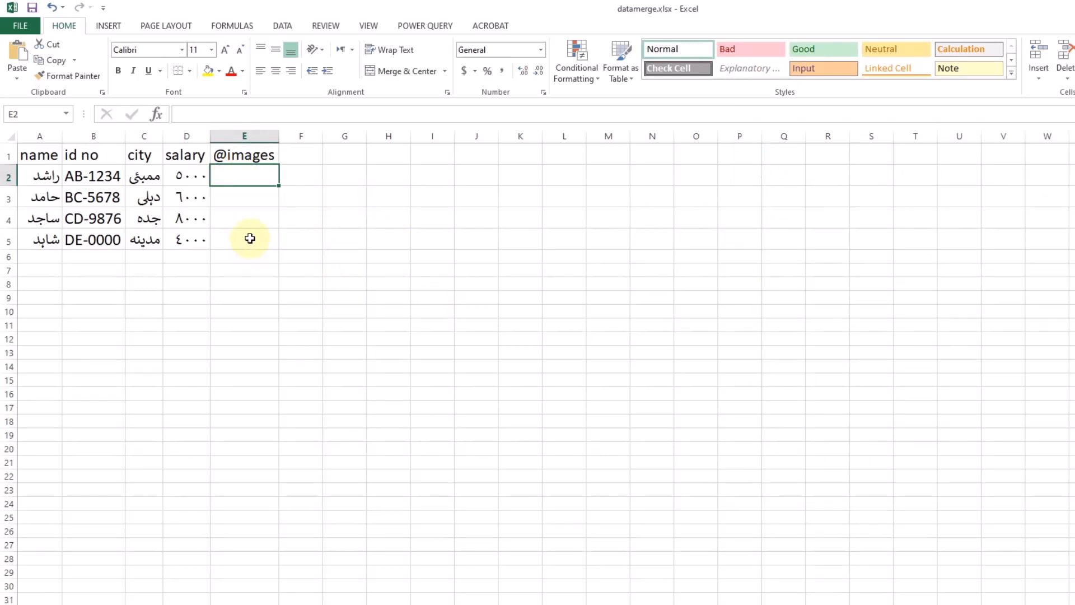
pyautogui.write('D:\\VIDEO_PROJ\\howto_urdu\\datamerge_urdu_text\\images')
pyautogui.moveTo(278, 137); pyautogui.dragTo(577, 145)
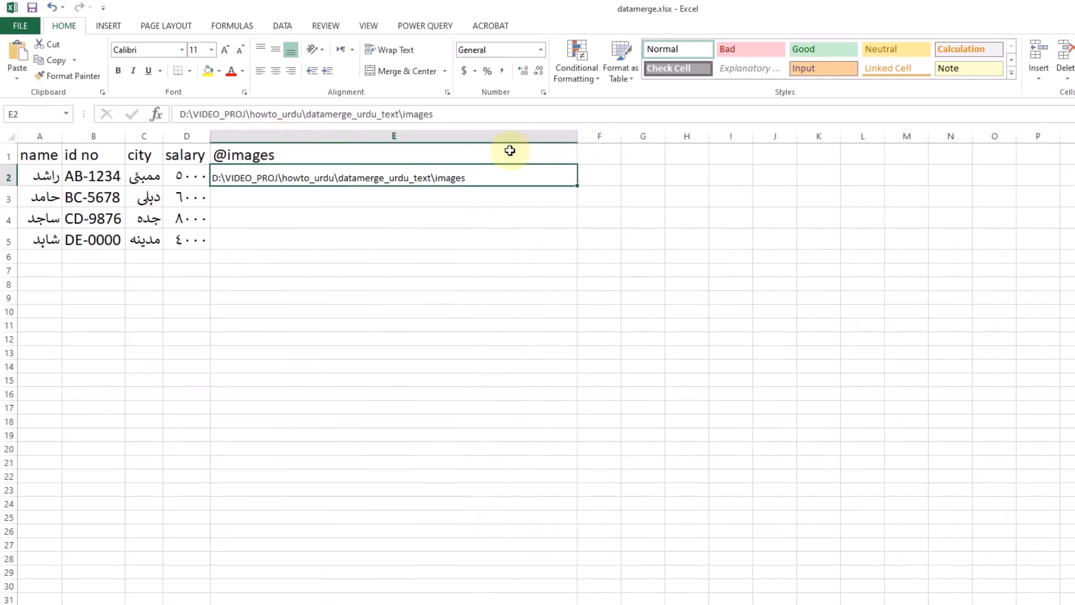
pyautogui.click(457, 119)
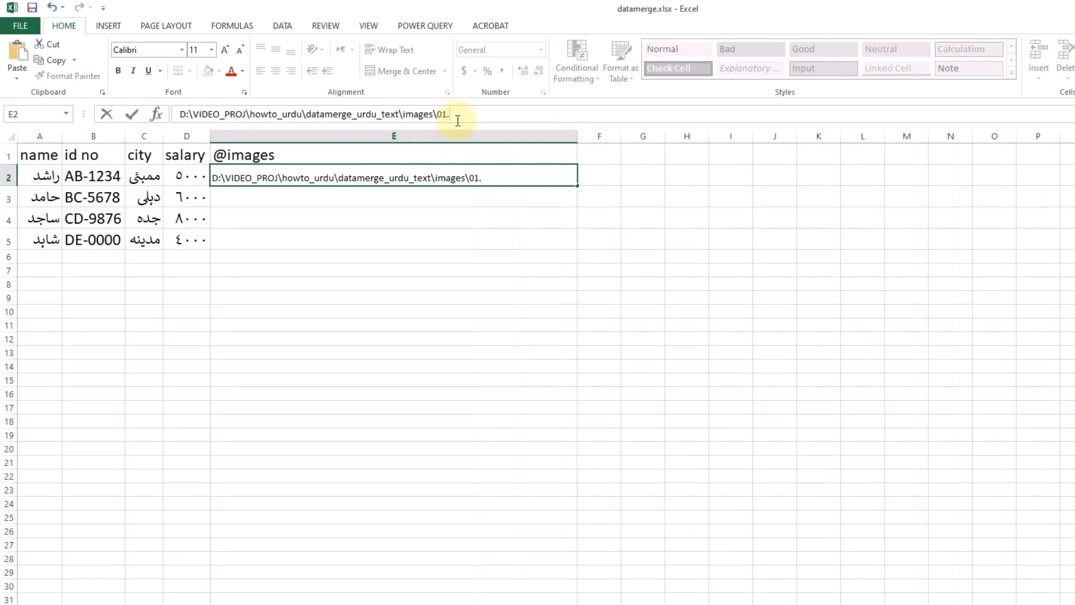
pyautogui.write('pg')
pyautogui.press('Return')
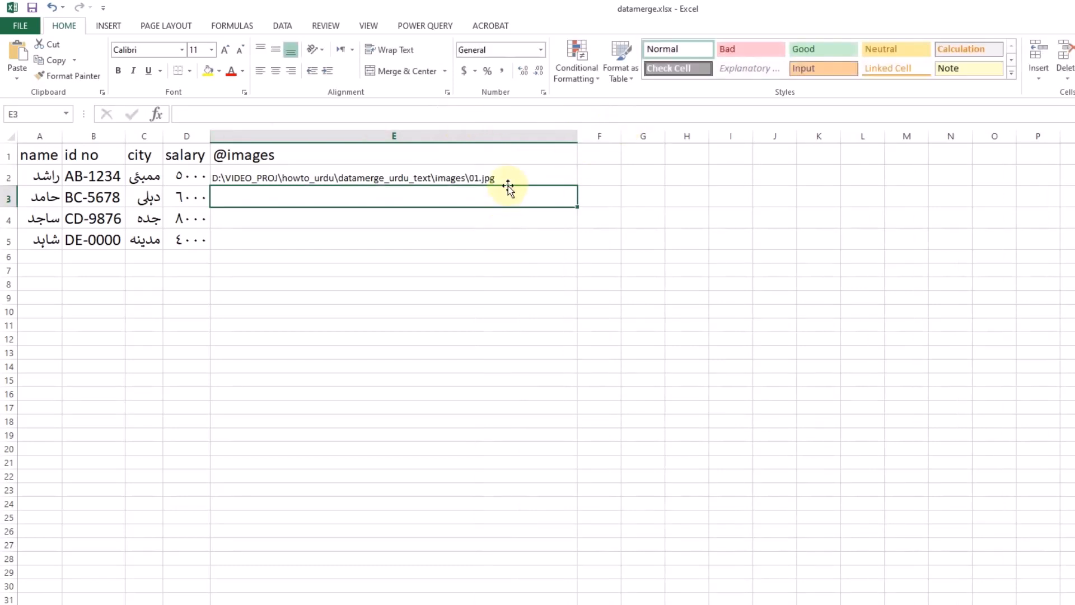
# Fill the image path from E2 down to E5 and change the file name in E3 to 02.jpg.
pyautogui.click(509, 178)
pyautogui.moveTo(577, 186); pyautogui.dragTo(571, 242)
pyautogui.click(523, 193)
pyautogui.doubleClick(524, 191)
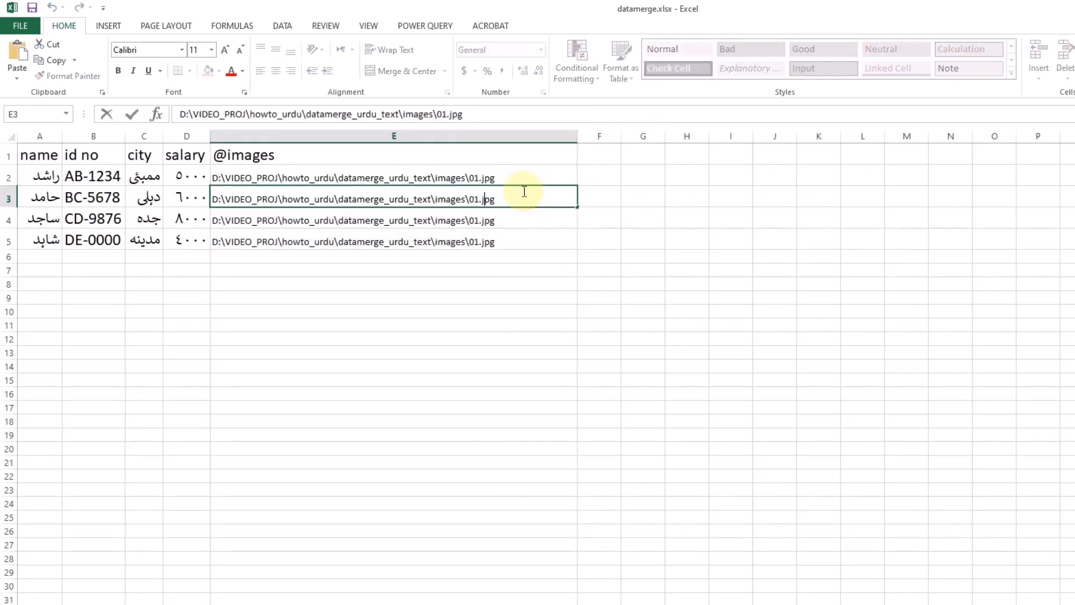
pyautogui.press('Return')
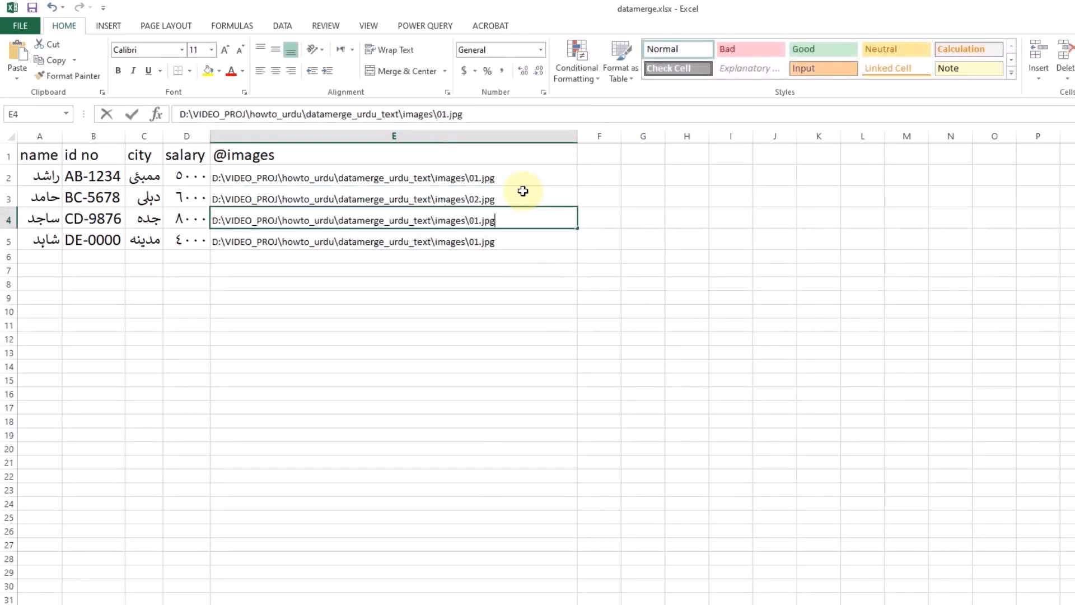
# Change the image file name at the end of the path in cell E4 to 03.jpg.
pyautogui.press('F2')
pyautogui.press('Left')
pyautogui.press('Left')
pyautogui.press('Left')
pyautogui.press('BackSpace')
pyautogui.write('3')
pyautogui.press('Return')
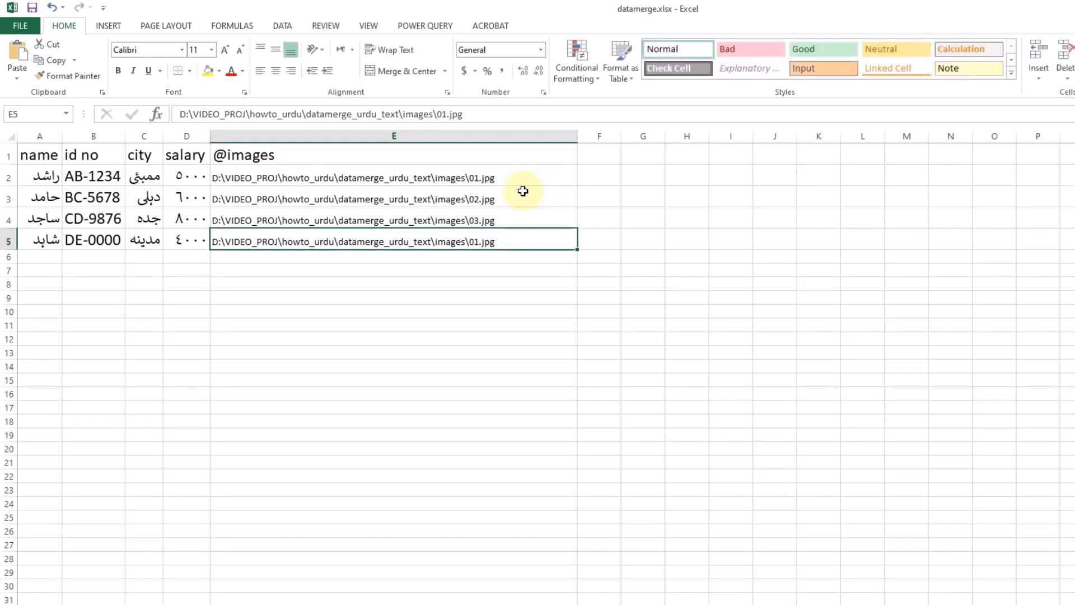
# Change the image file name at the end of the path in cell E5 to 04.jpg.
pyautogui.press('F2')
pyautogui.press('Left')
pyautogui.press('Left')
pyautogui.press('Left')
pyautogui.press('BackSpace')
pyautogui.write('4')
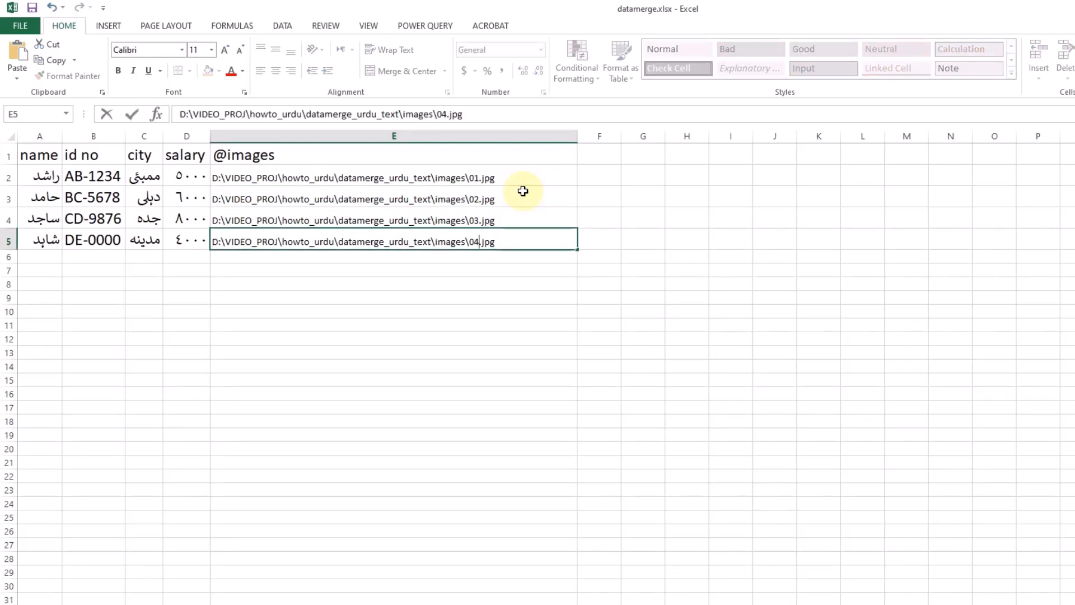
pyautogui.hotkey('ctrl', 'Return')
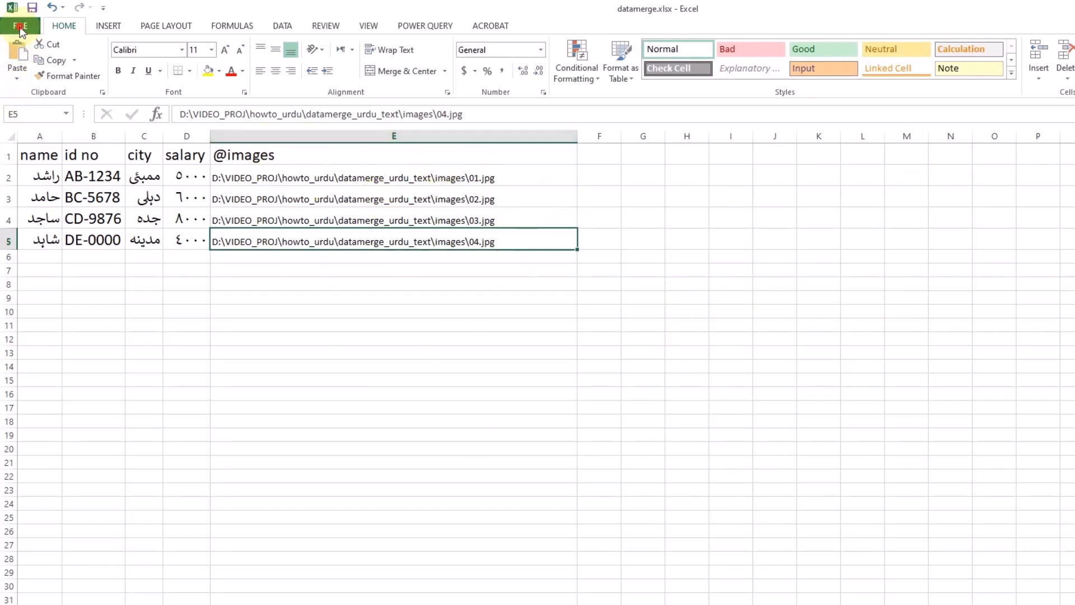
# Save the sheet as Unicode Text over datamerge.txt in datamerge_urdu_text, keep that format, and close Excel without saving again.
pyautogui.click(20, 25)
pyautogui.click(42, 161)
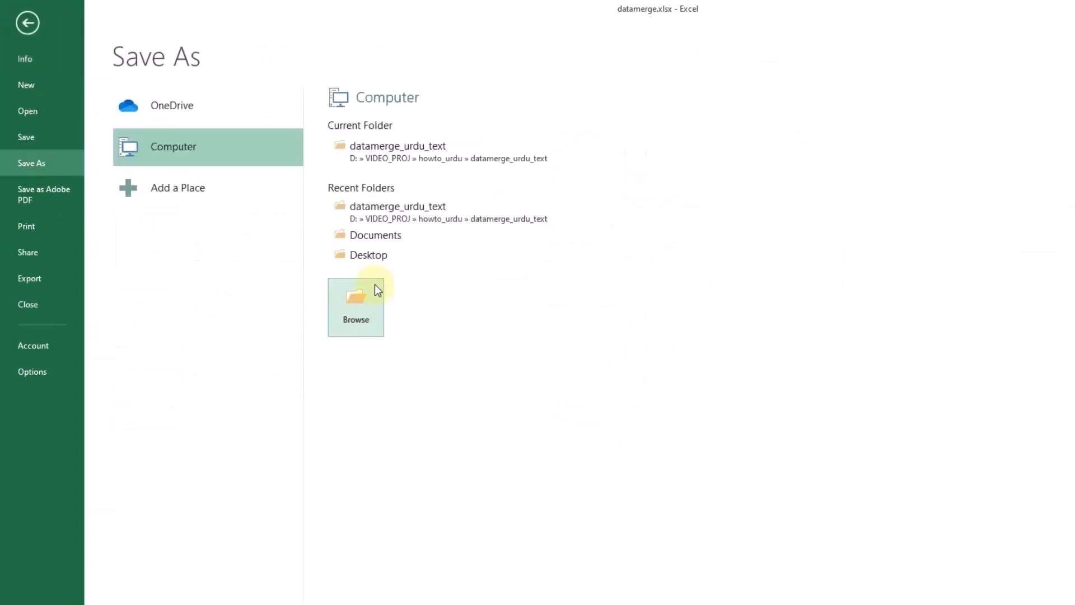
pyautogui.click(359, 308)
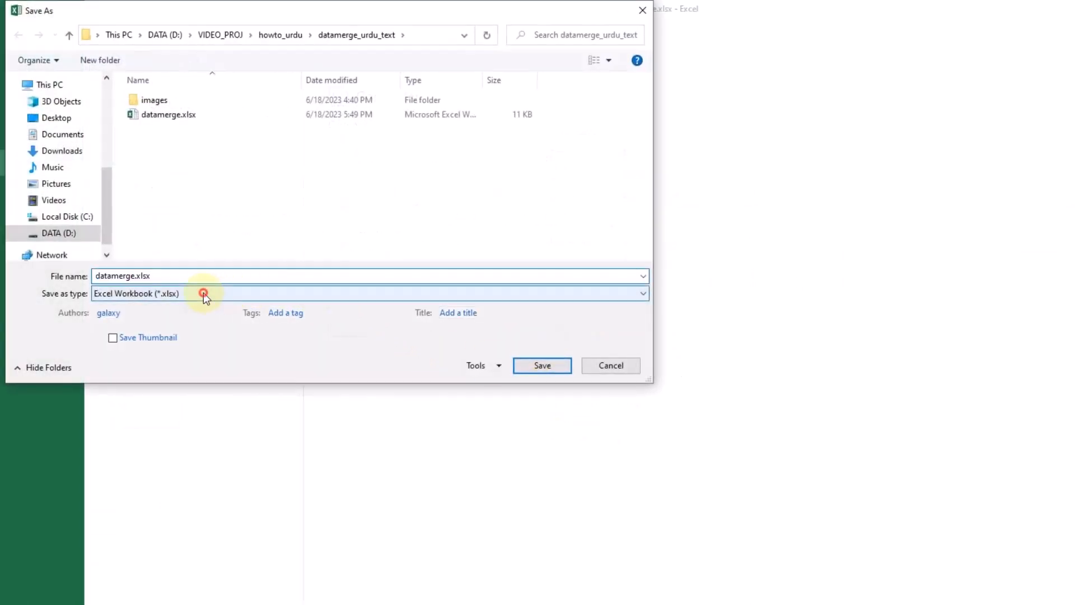
pyautogui.click(203, 293)
pyautogui.click(140, 421)
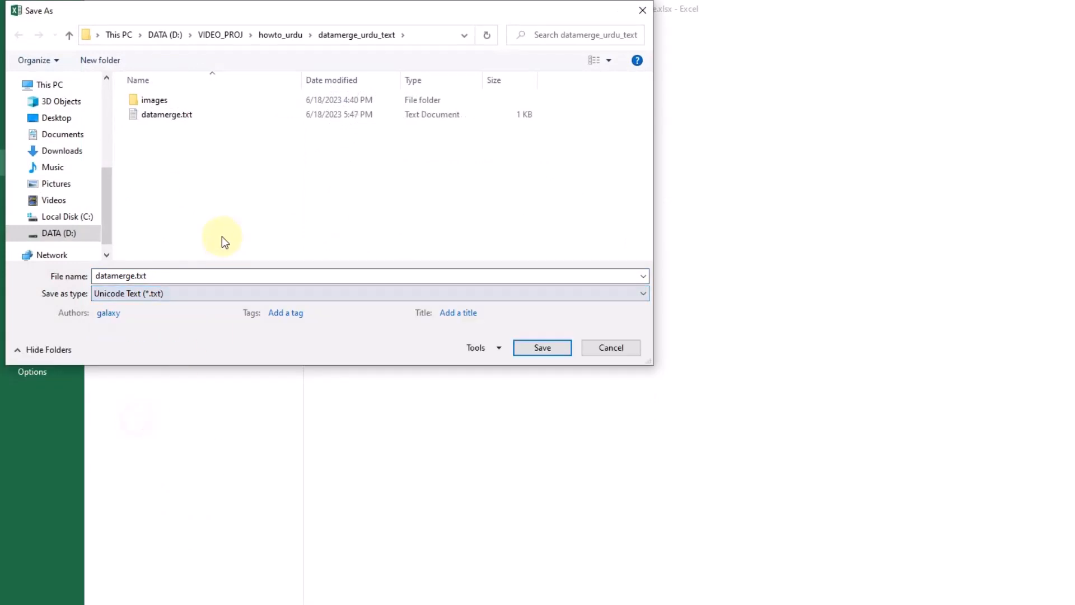
pyautogui.click(140, 116)
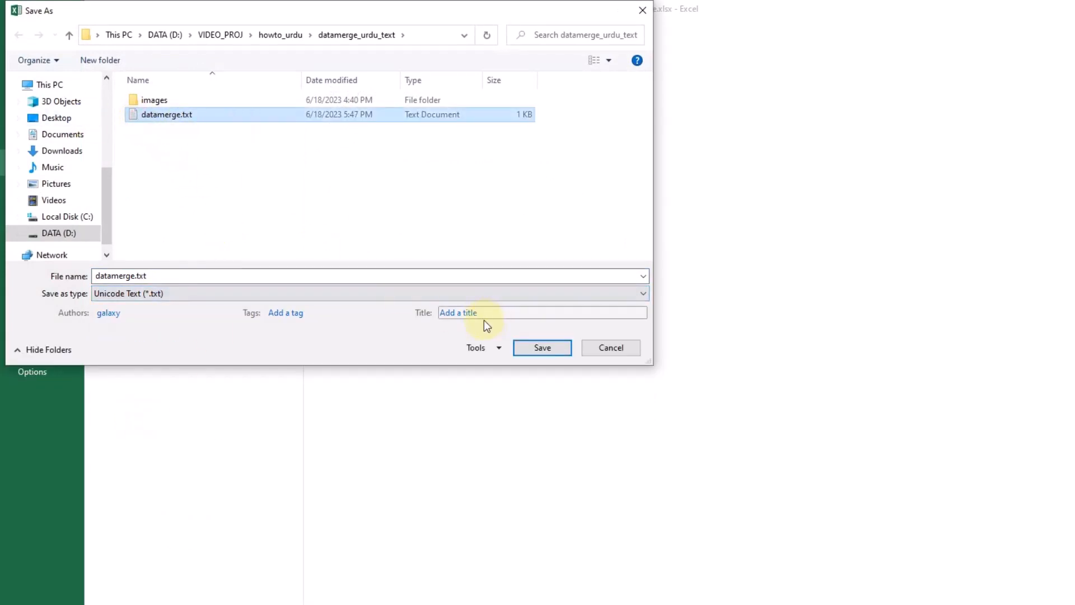
pyautogui.click(542, 348)
pyautogui.click(697, 368)
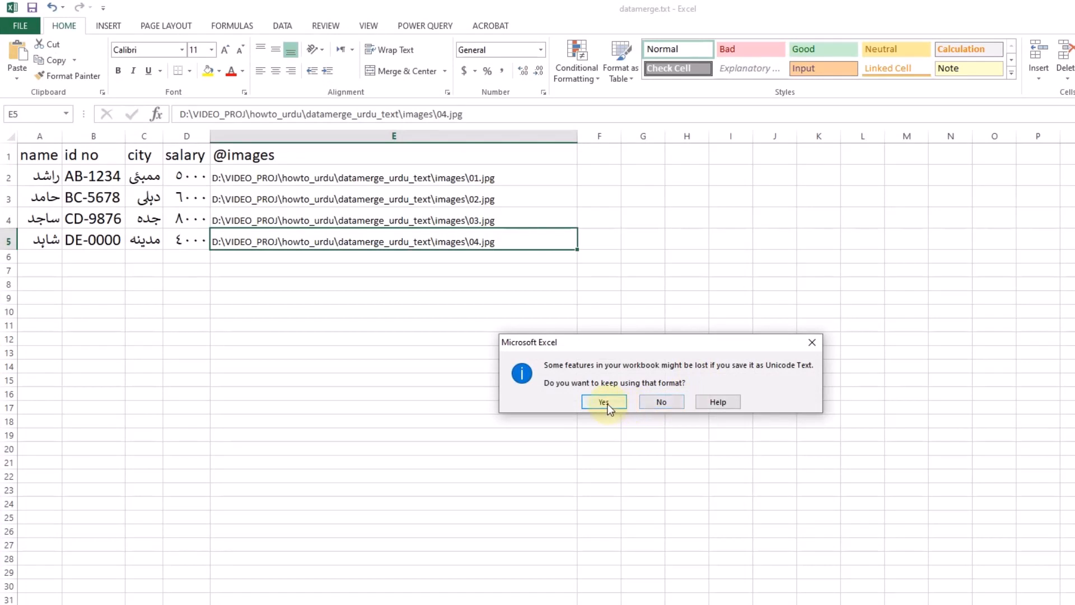
pyautogui.click(605, 403)
pyautogui.click(1074, 8)
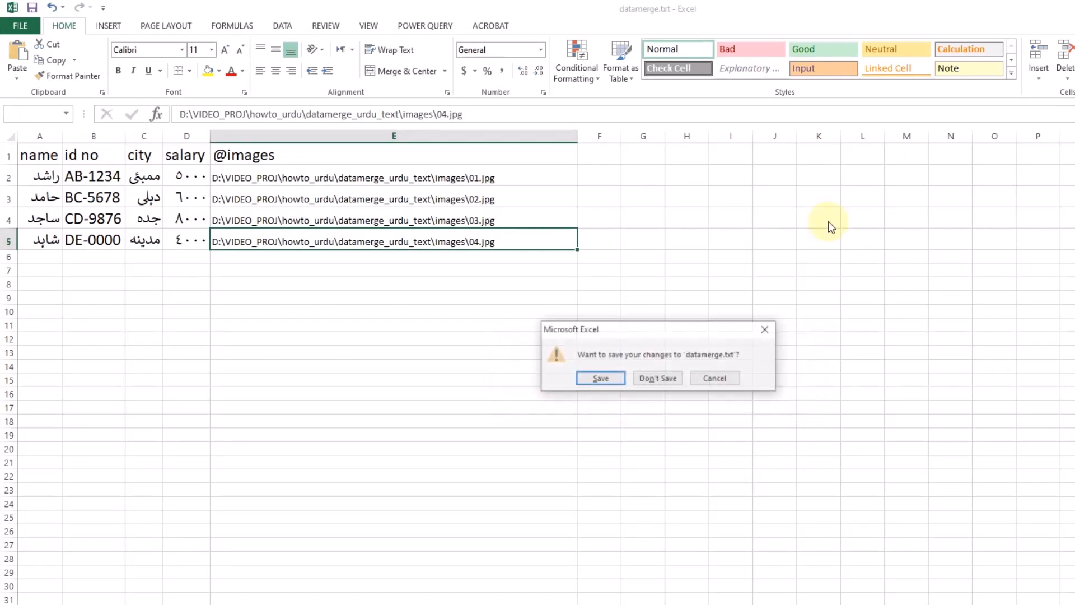
pyautogui.click(653, 379)
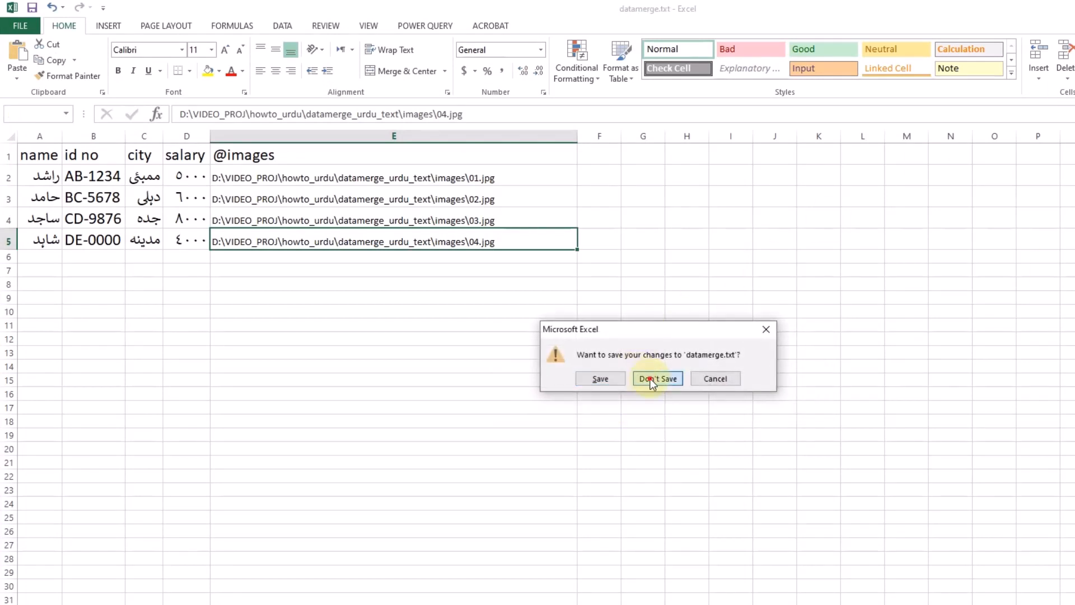
# Return to the data_merge.indd form in InDesign and update its data source to load the new images field.
pyautogui.click(595, 133)
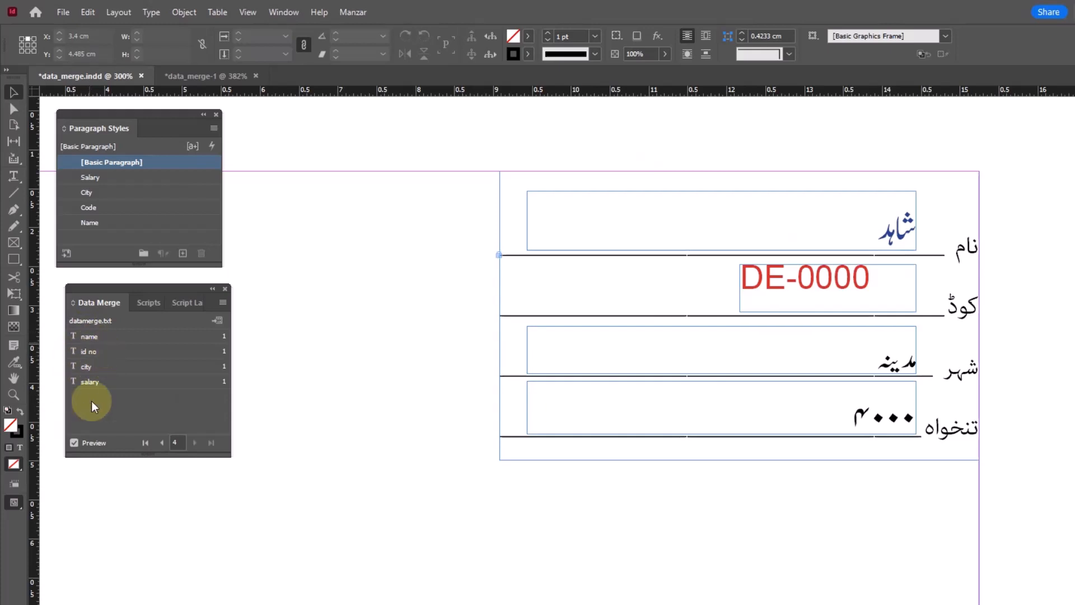
pyautogui.click(224, 302)
pyautogui.click(287, 336)
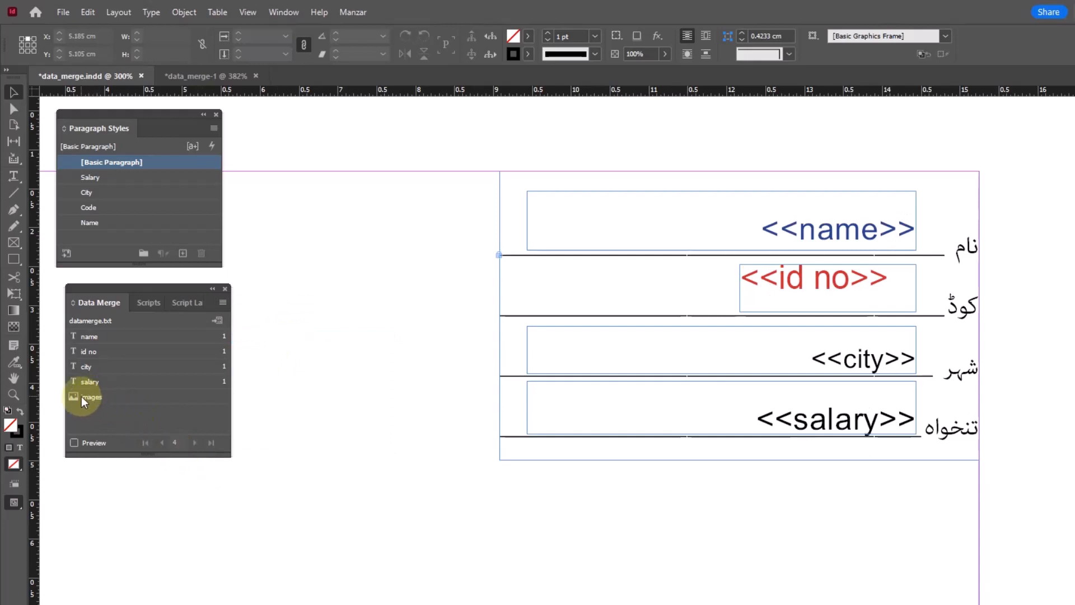
# Draw a rectangle frame about 2.27 cm wide and 2.82 cm high left of the form and assign the images field to it.
pyautogui.click(14, 242)
pyautogui.moveTo(473, 191); pyautogui.dragTo(301, 411)
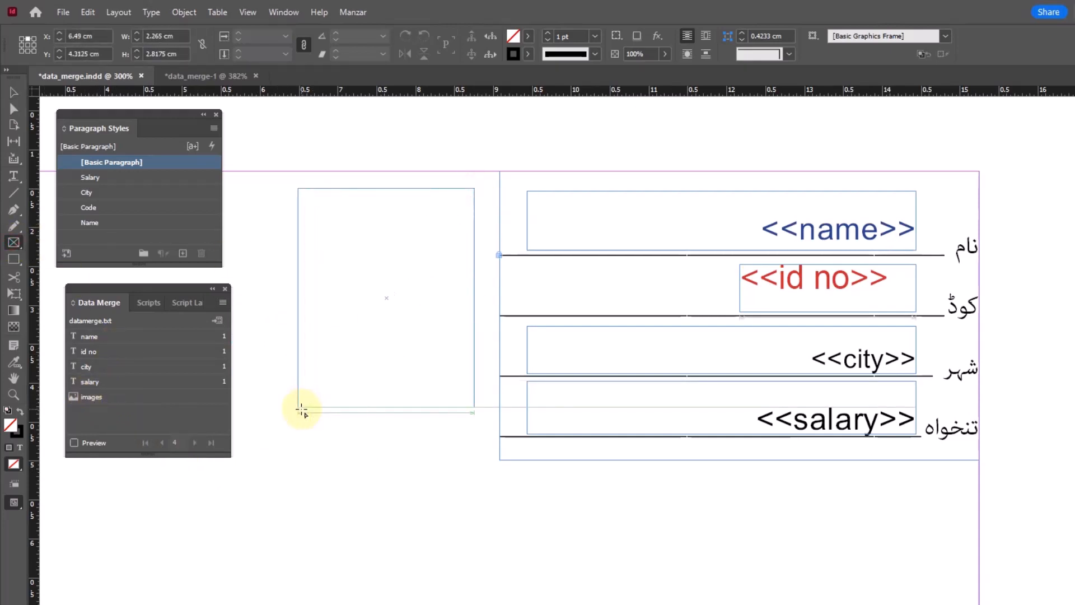
pyautogui.click(89, 397)
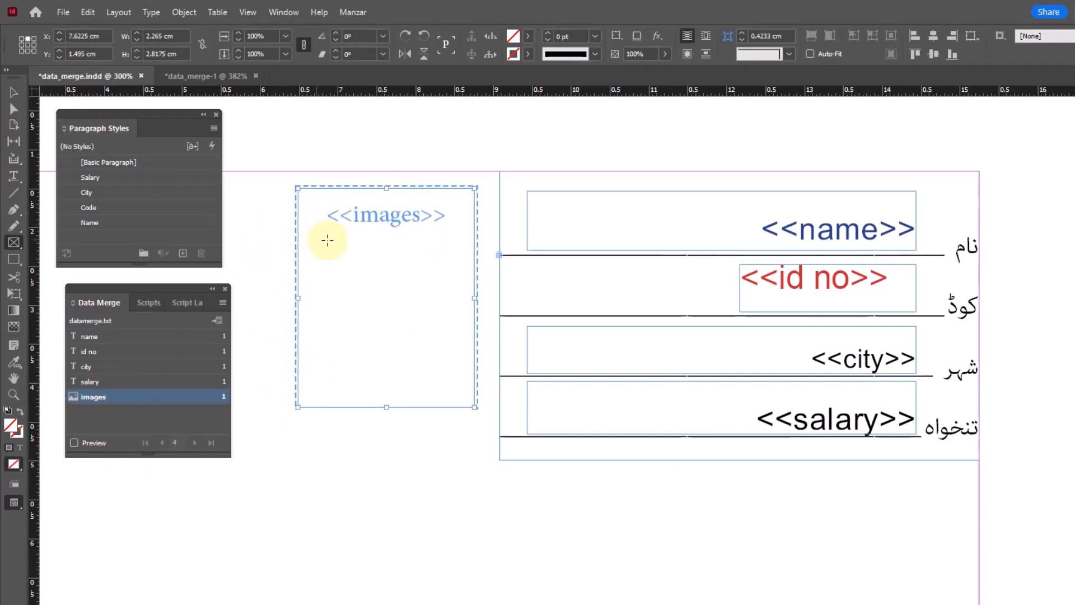
# Turn on the merge preview and browse back and forth through the records to check each one's picture, ending on record 3.
pyautogui.click(90, 444)
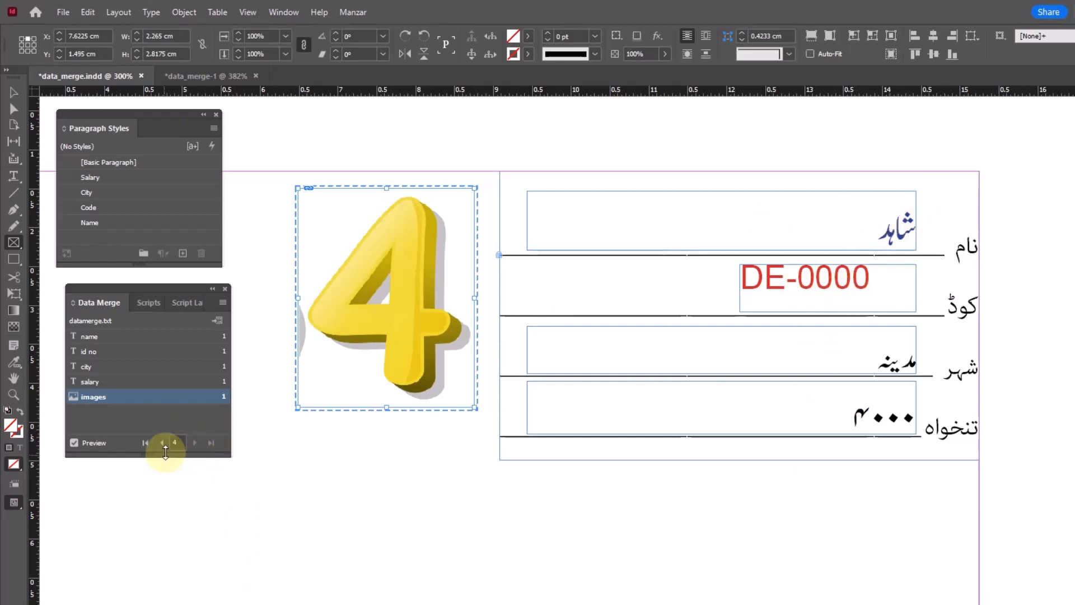
pyautogui.click(162, 443)
pyautogui.click(162, 443)
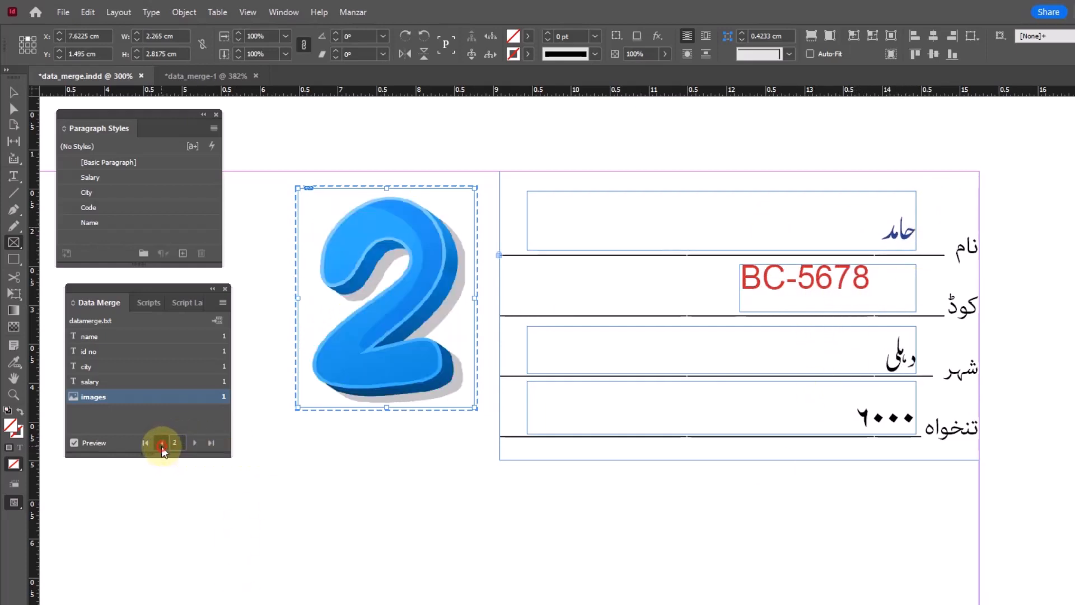
pyautogui.click(162, 443)
pyautogui.click(194, 442)
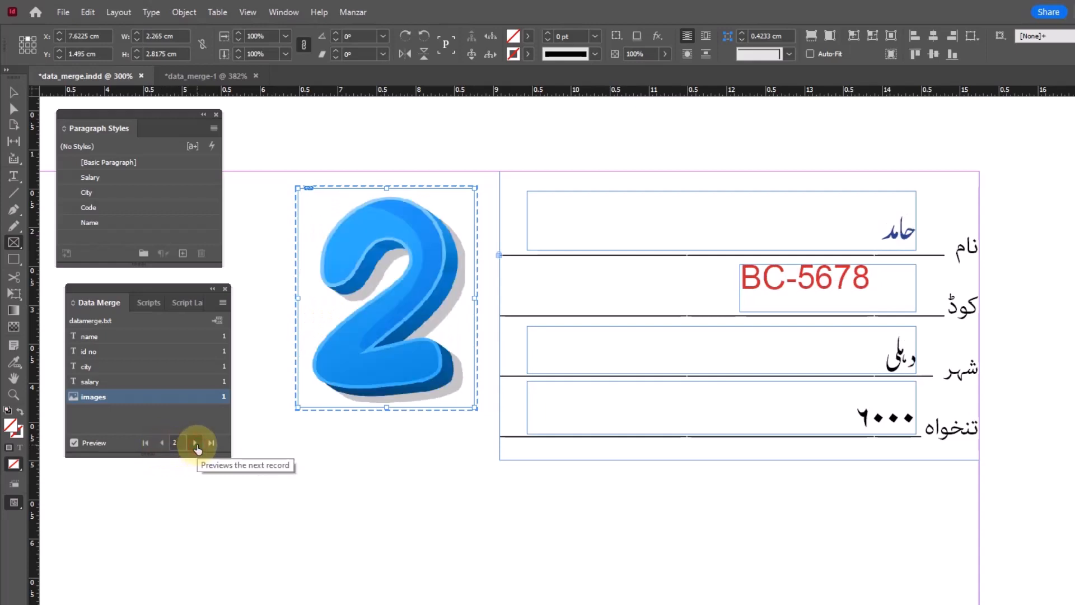
pyautogui.click(195, 442)
pyautogui.click(195, 443)
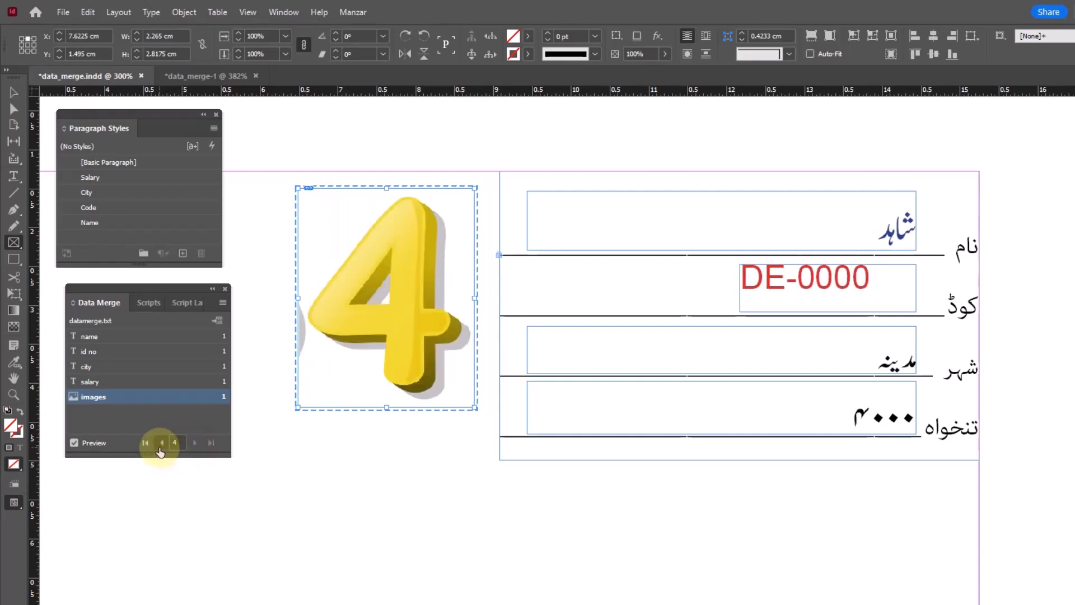
pyautogui.click(161, 444)
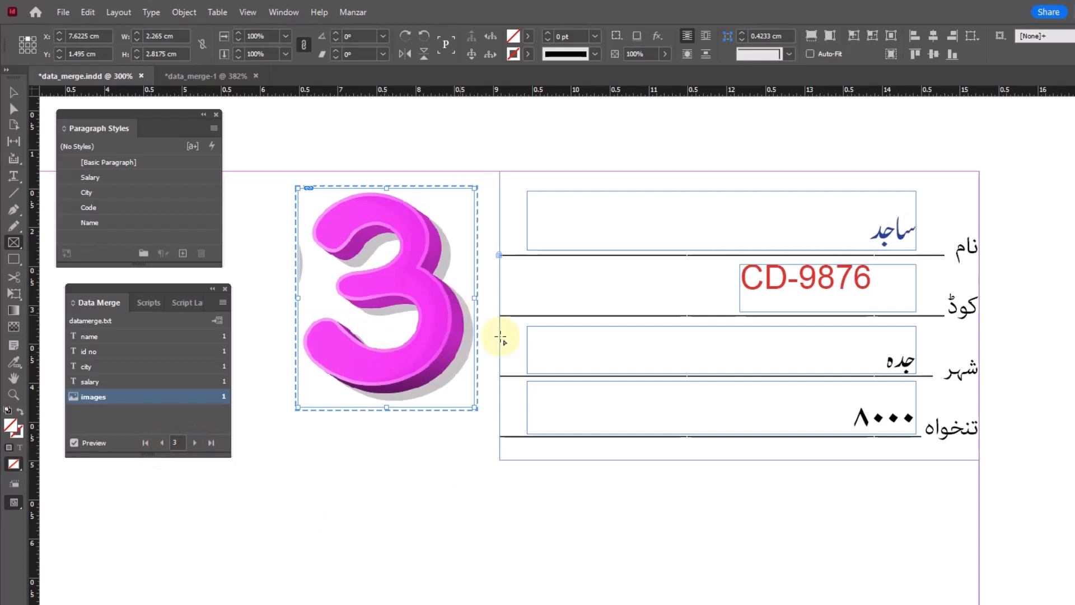